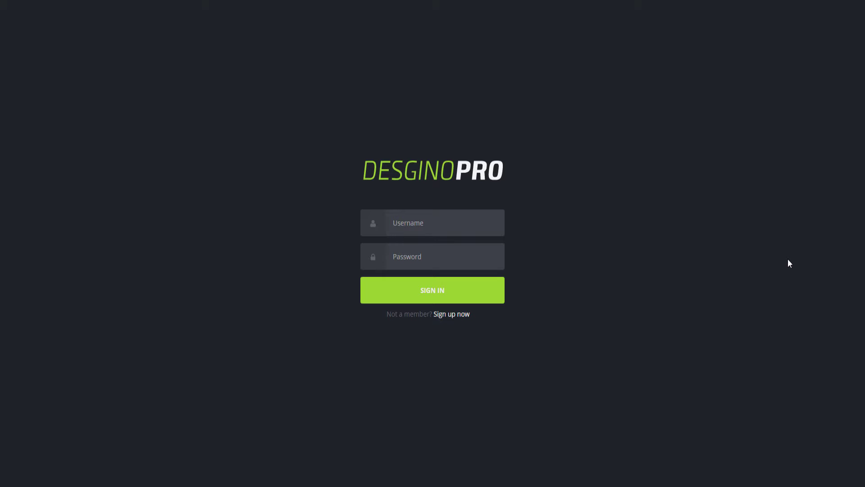
Sign in with the account username and password to reach the DesignoPro home page
{"action": "left_click", "coordinate": [433, 223]}
{"action": "key", "text": "Tab"}
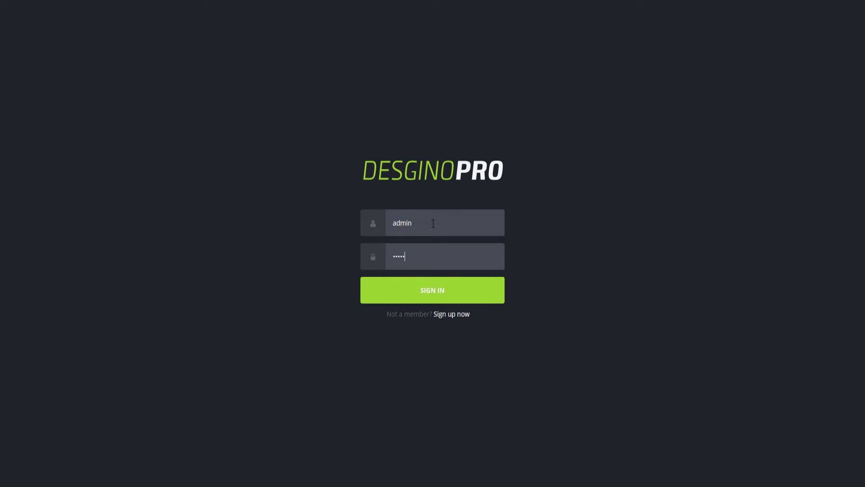
{"action": "key", "text": "Return"}
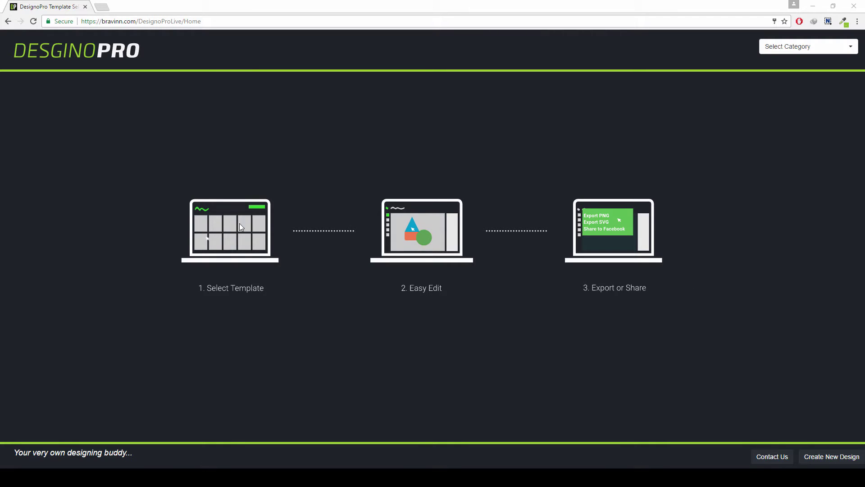
Choose Flyers from the Select Category dropdown to view its 22 flyer templates
{"action": "left_click", "coordinate": [825, 49]}
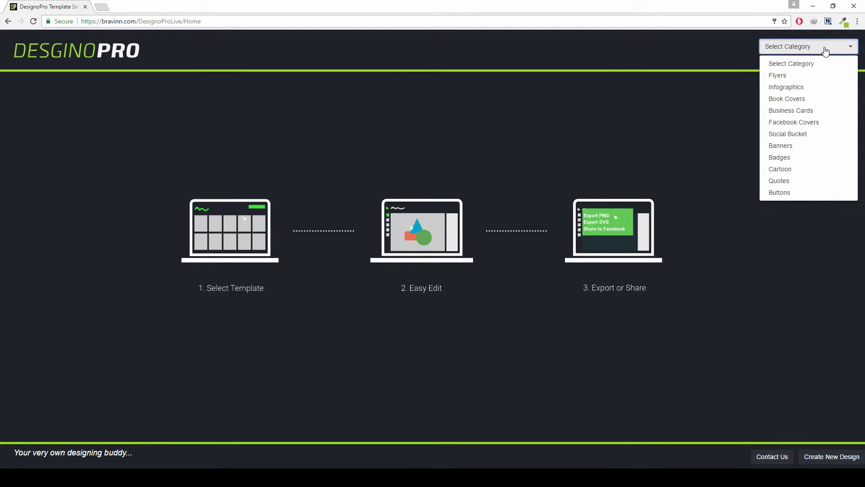
{"action": "left_click", "coordinate": [786, 77]}
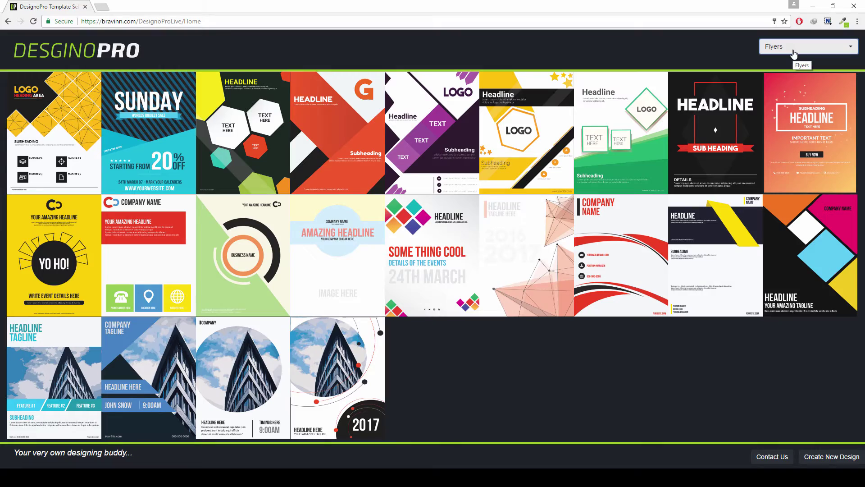
Browse the Book Covers, Infographics, Cartoon, Quotes, Social Bucket and Business Cards template categories
{"action": "left_click", "coordinate": [793, 53]}
{"action": "left_click", "coordinate": [781, 99]}
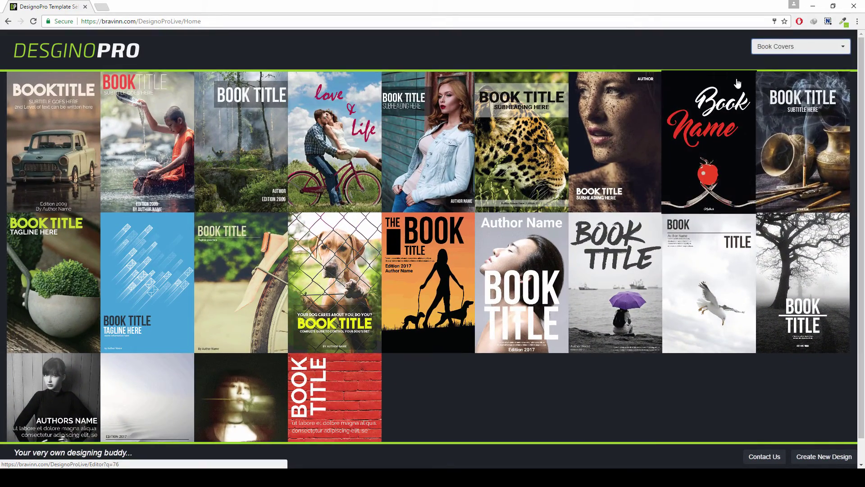
{"action": "left_click", "coordinate": [786, 51]}
{"action": "left_click", "coordinate": [781, 90]}
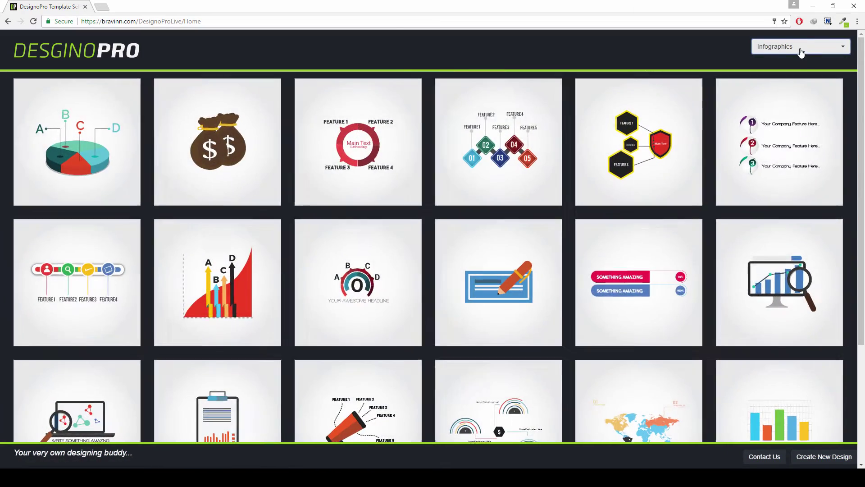
{"action": "left_click", "coordinate": [801, 53]}
{"action": "left_click", "coordinate": [779, 169]}
{"action": "left_click", "coordinate": [805, 50]}
{"action": "left_click", "coordinate": [783, 180]}
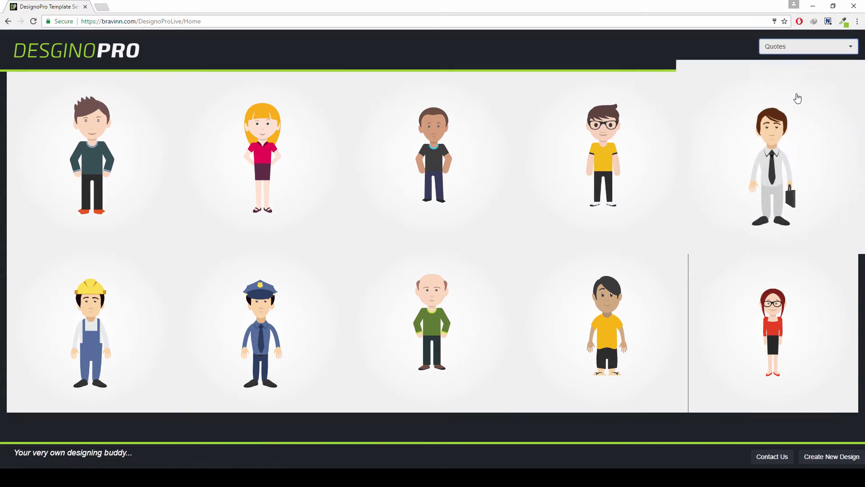
{"action": "left_click", "coordinate": [795, 49]}
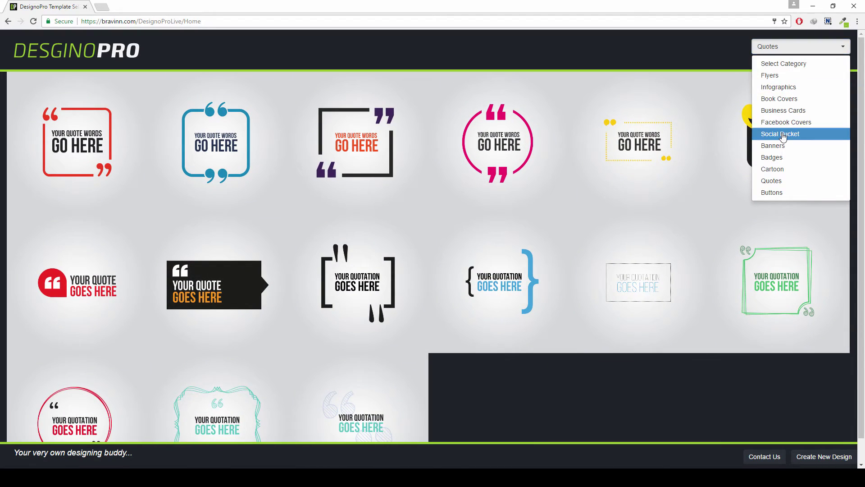
{"action": "left_click", "coordinate": [784, 134]}
{"action": "left_click", "coordinate": [794, 49]}
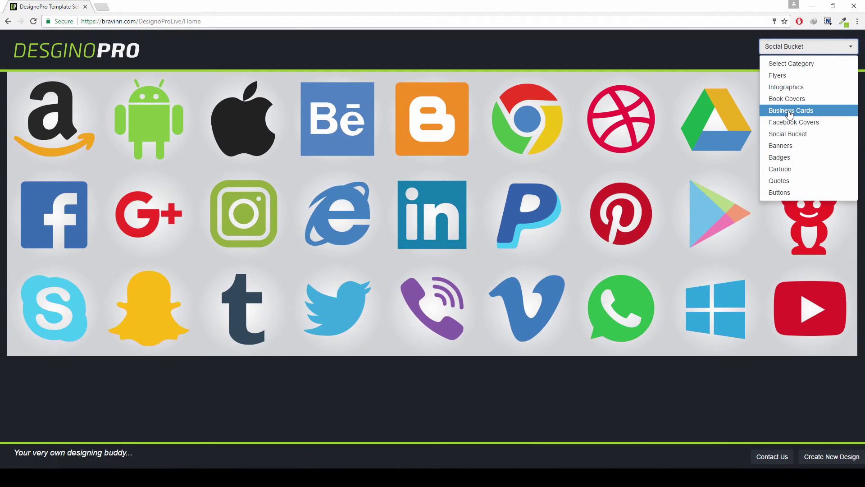
{"action": "left_click", "coordinate": [789, 114]}
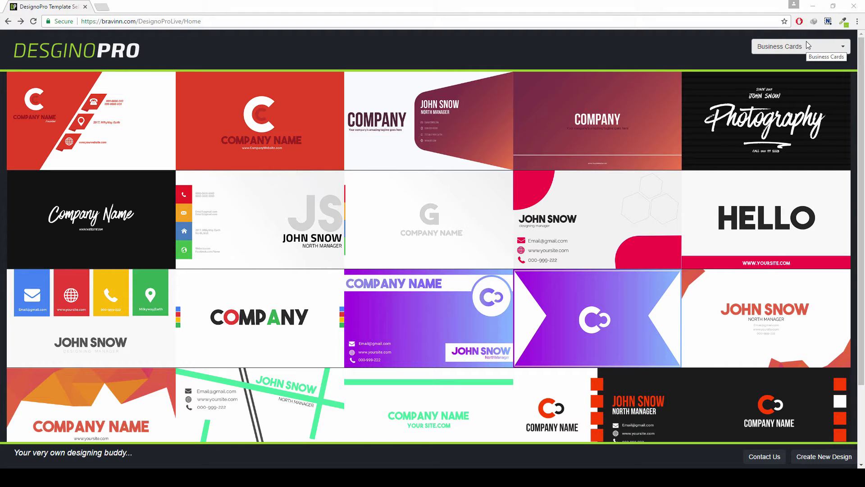
Return to Infographics and open the world map infographic template for editing
{"action": "left_click", "coordinate": [791, 46]}
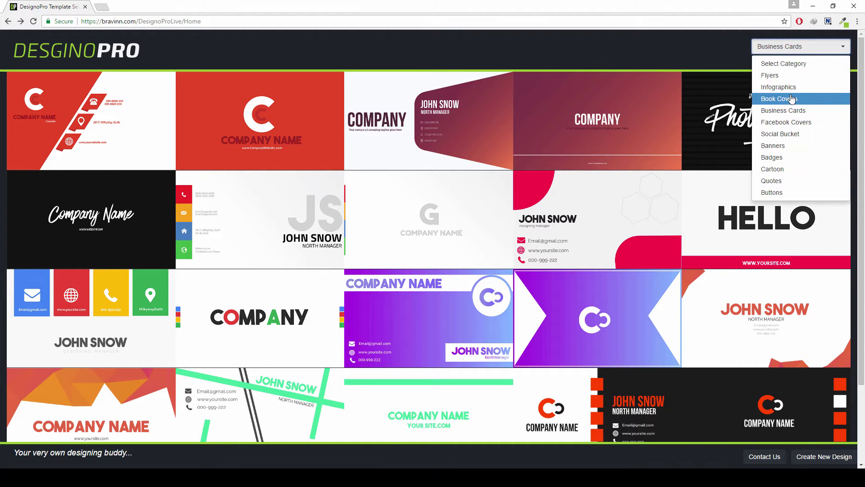
{"action": "left_click", "coordinate": [804, 90]}
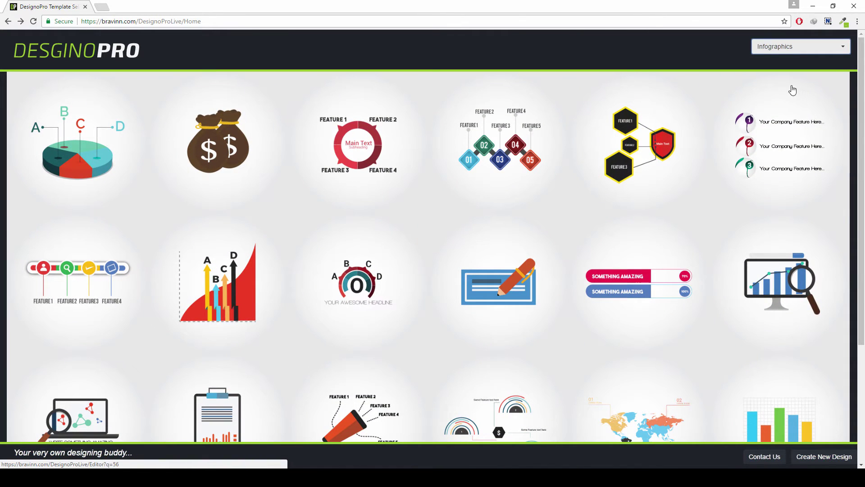
{"action": "scroll", "coordinate": [601, 187], "scroll_direction": "down", "scroll_amount": 2}
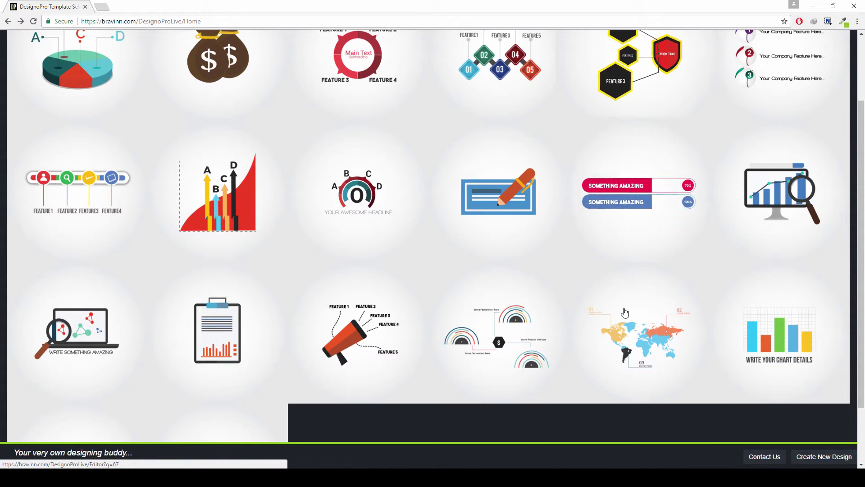
{"action": "left_click", "coordinate": [673, 308]}
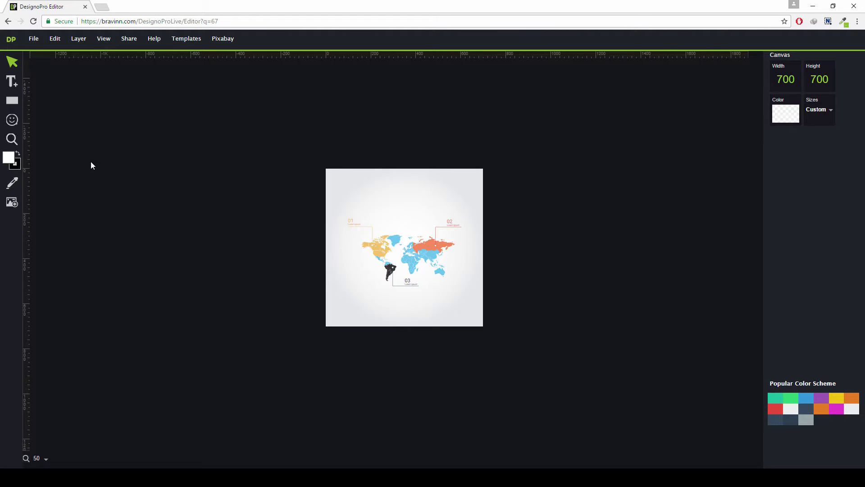
Zoom the canvas from 50% to 99%, then return to the Select tool
{"action": "left_click", "coordinate": [12, 139]}
{"action": "left_click", "coordinate": [430, 245]}
{"action": "left_click", "coordinate": [12, 62]}
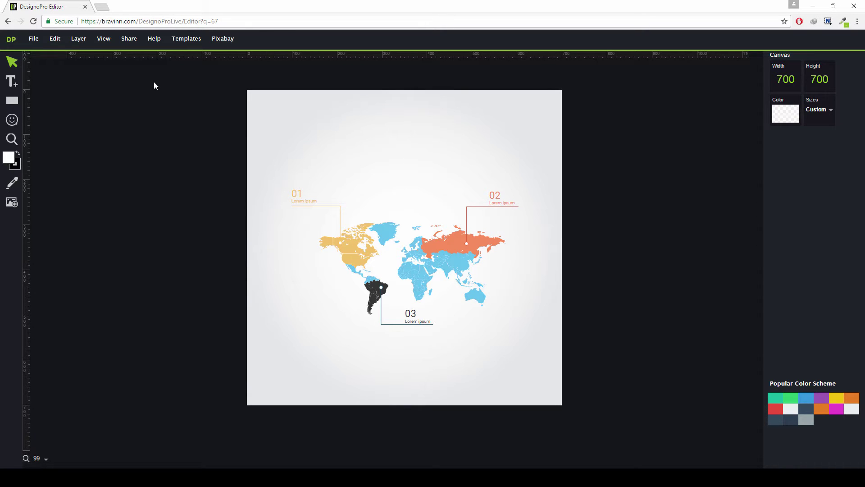
{"action": "left_click", "coordinate": [499, 197]}
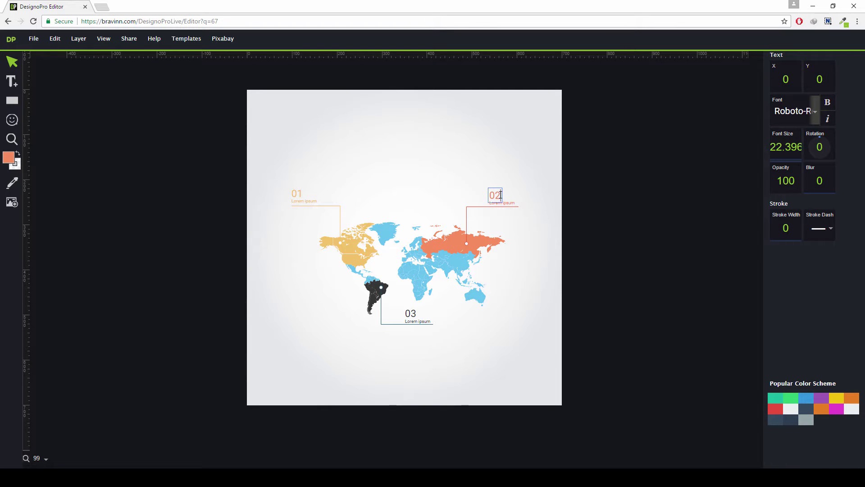
{"action": "double_click", "coordinate": [500, 194]}
{"action": "type", "text": "What i Want"}
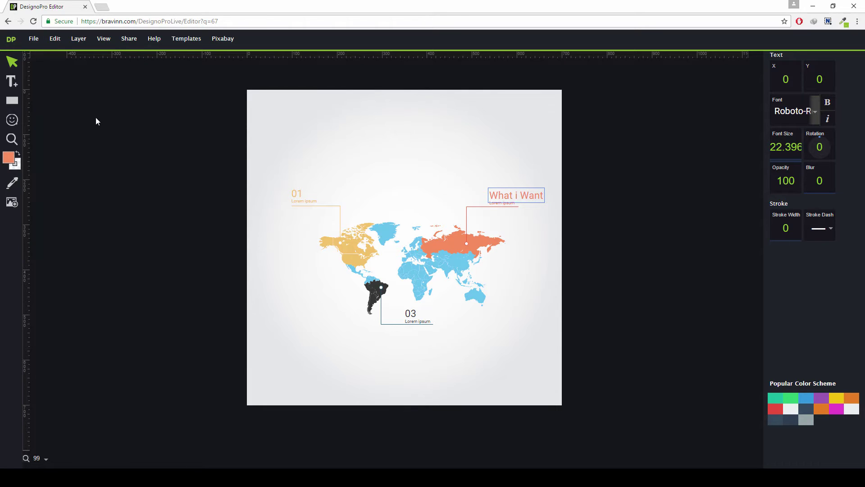
{"action": "left_click", "coordinate": [206, 116]}
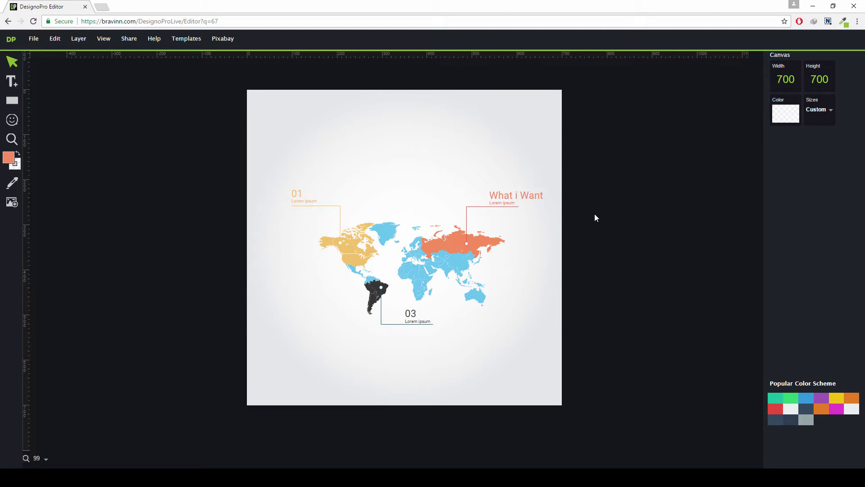
Fill the What i Want heading bright green after trying yellow, red and orange
{"action": "left_click", "coordinate": [526, 195]}
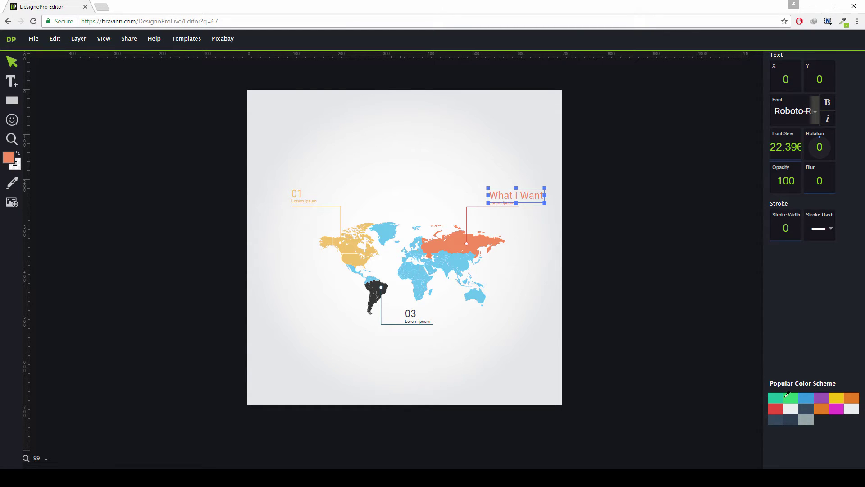
{"action": "left_click", "coordinate": [835, 397]}
{"action": "left_click", "coordinate": [776, 408]}
{"action": "left_click", "coordinate": [823, 407]}
{"action": "left_click", "coordinate": [9, 158]}
{"action": "left_click_drag", "start_coordinate": [160, 316], "coordinate": [160, 365]}
{"action": "left_click_drag", "start_coordinate": [134, 334], "coordinate": [138, 315]}
{"action": "left_click", "coordinate": [255, 433]}
Set the heading's font size to 65
{"action": "left_click", "coordinate": [783, 146]}
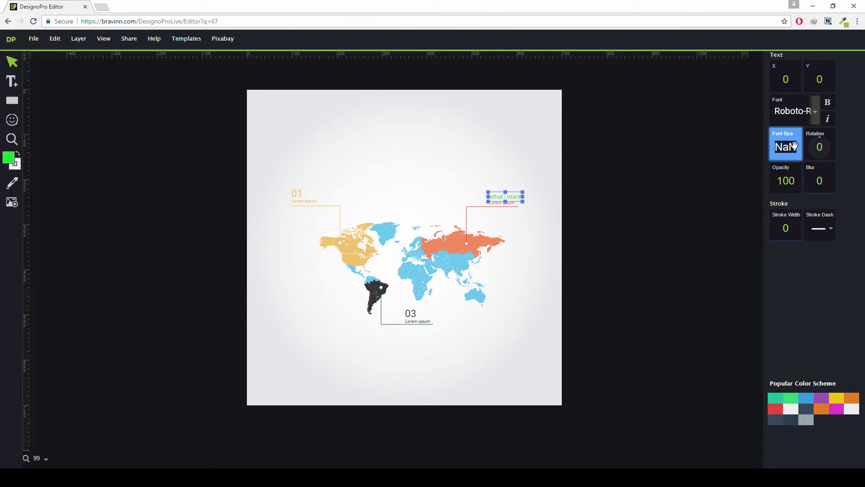
{"action": "type", "text": "12"}
{"action": "key", "text": "BackSpace"}
{"action": "key", "text": "BackSpace"}
{"action": "type", "text": "65"}
{"action": "key", "text": "Return"}
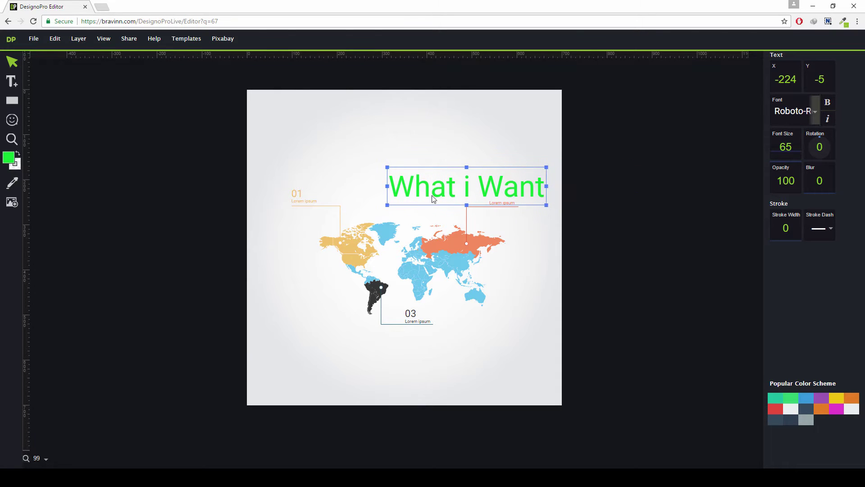
Switch the heading to BebasNeueBold, move it above the Russia callout and rotate it 2 degrees
{"action": "left_click", "coordinate": [814, 110]}
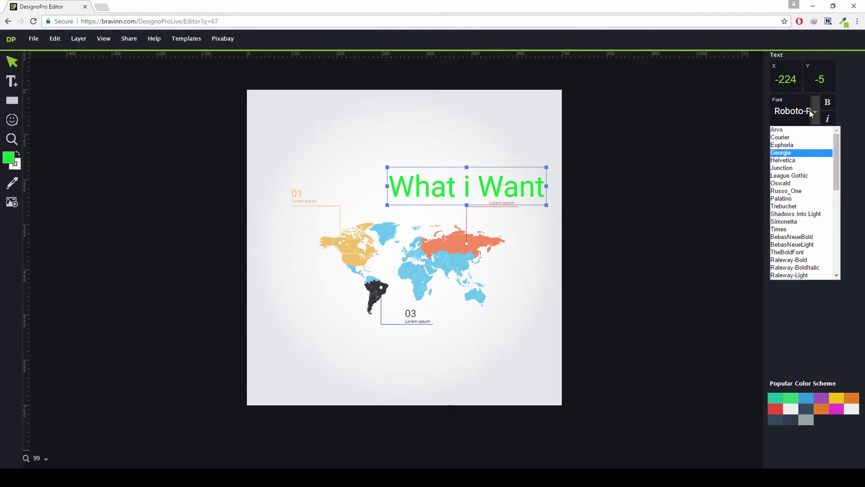
{"action": "left_click", "coordinate": [793, 240]}
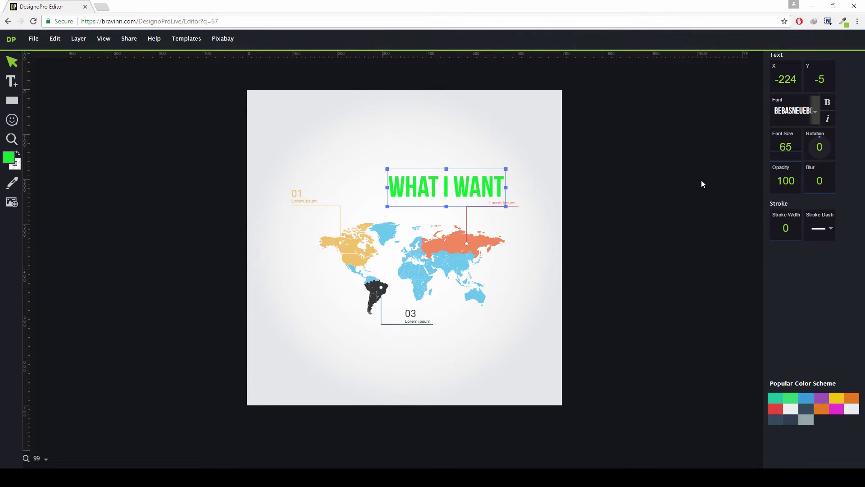
{"action": "left_click_drag", "start_coordinate": [491, 190], "coordinate": [533, 188]}
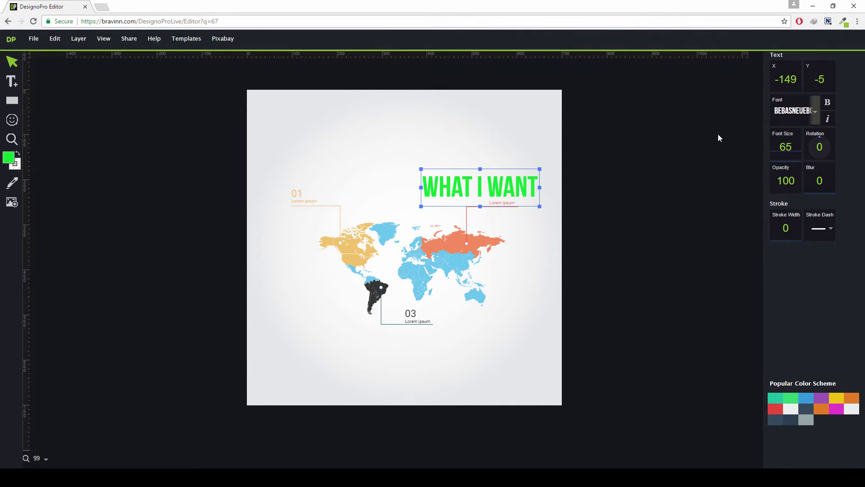
{"action": "left_click_drag", "start_coordinate": [784, 73], "coordinate": [819, 70]}
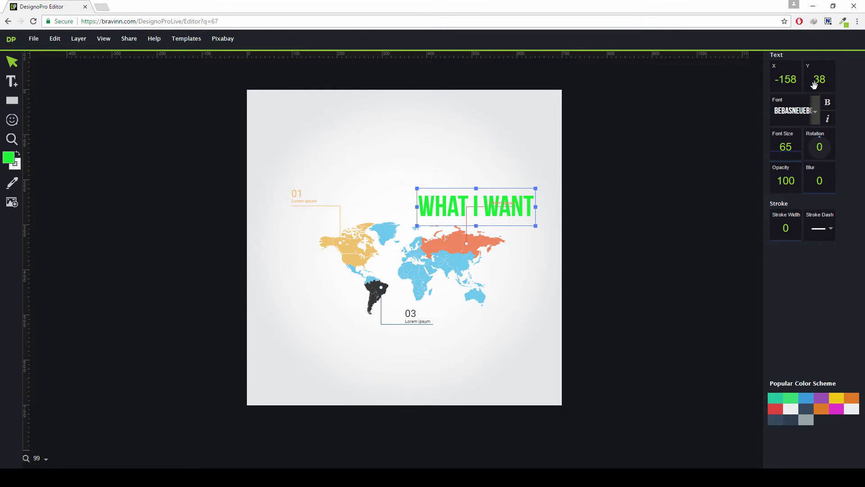
{"action": "left_click_drag", "start_coordinate": [475, 204], "coordinate": [471, 187]}
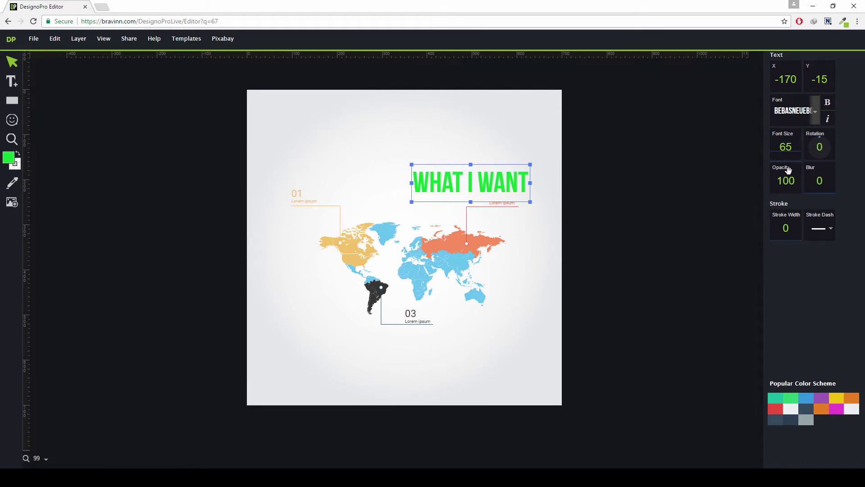
{"action": "left_click_drag", "start_coordinate": [788, 170], "coordinate": [820, 201]}
{"action": "left_click_drag", "start_coordinate": [817, 145], "coordinate": [825, 147]}
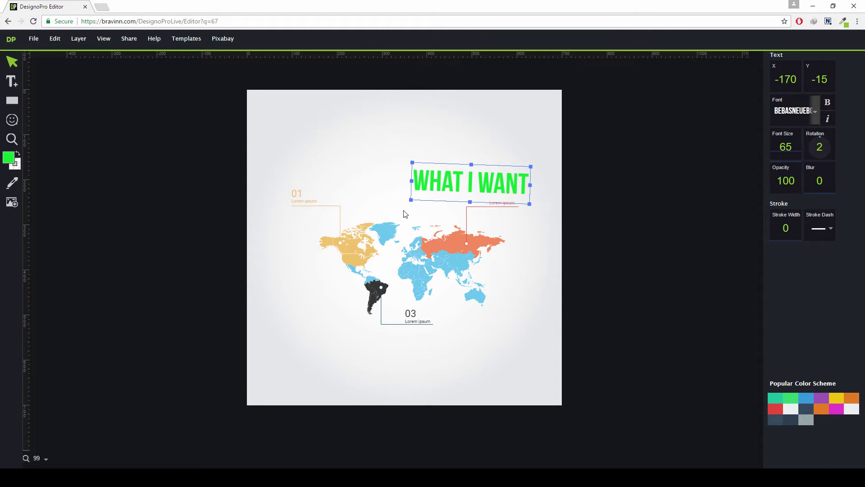
Give the heading a blue 486af2 stroke colour and rotate it back to about 1 degree
{"action": "left_click", "coordinate": [17, 166]}
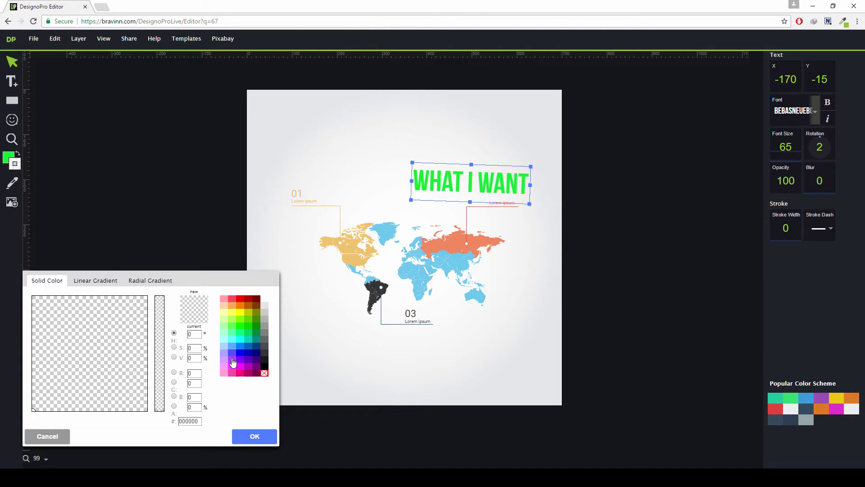
{"action": "left_click", "coordinate": [239, 300]}
{"action": "left_click", "coordinate": [163, 383]}
{"action": "left_click_drag", "start_coordinate": [163, 371], "coordinate": [163, 338]}
{"action": "left_click", "coordinate": [113, 301]}
{"action": "left_click", "coordinate": [247, 437]}
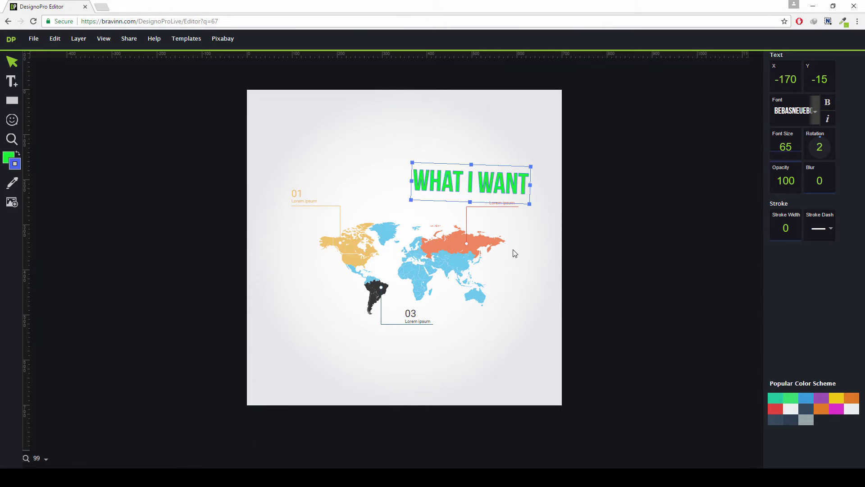
{"action": "left_click_drag", "start_coordinate": [533, 205], "coordinate": [543, 162]}
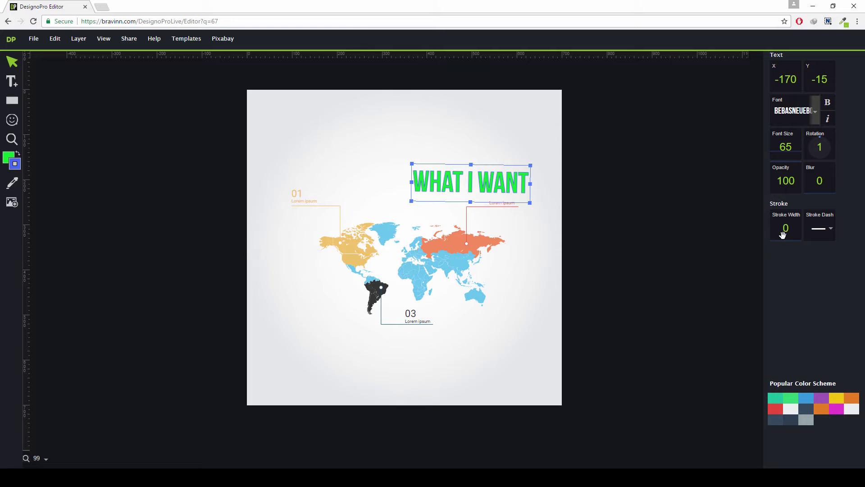
Set the heading's stroke width to 2 and choose a dashed stroke style
{"action": "scroll", "coordinate": [783, 227], "scroll_direction": "up", "scroll_amount": 10}
{"action": "scroll", "coordinate": [784, 228], "scroll_direction": "down", "scroll_amount": 20}
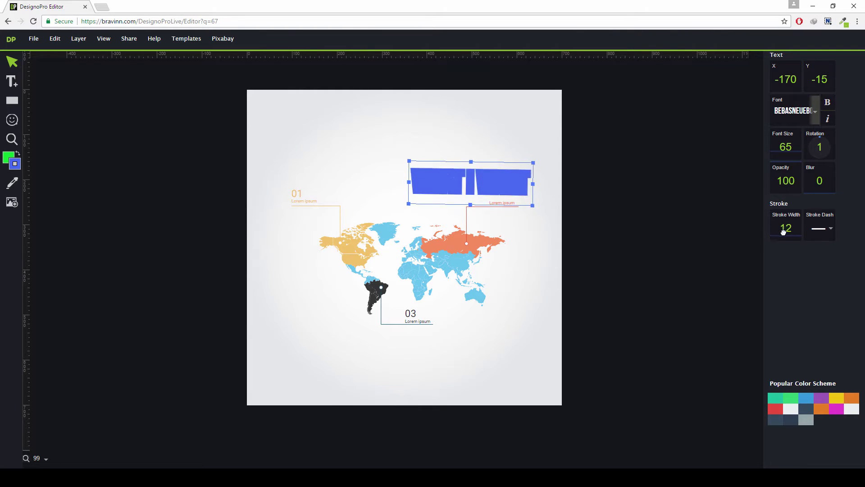
{"action": "scroll", "coordinate": [784, 235], "scroll_direction": "down", "scroll_amount": 2}
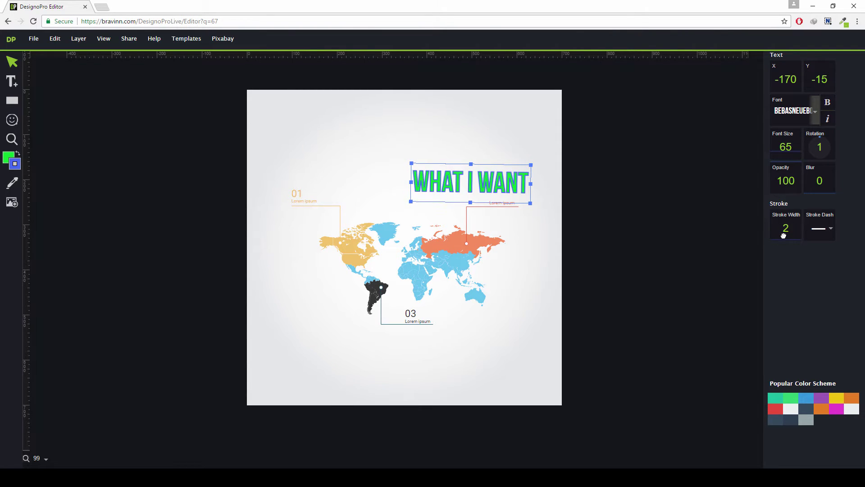
{"action": "left_click", "coordinate": [678, 222]}
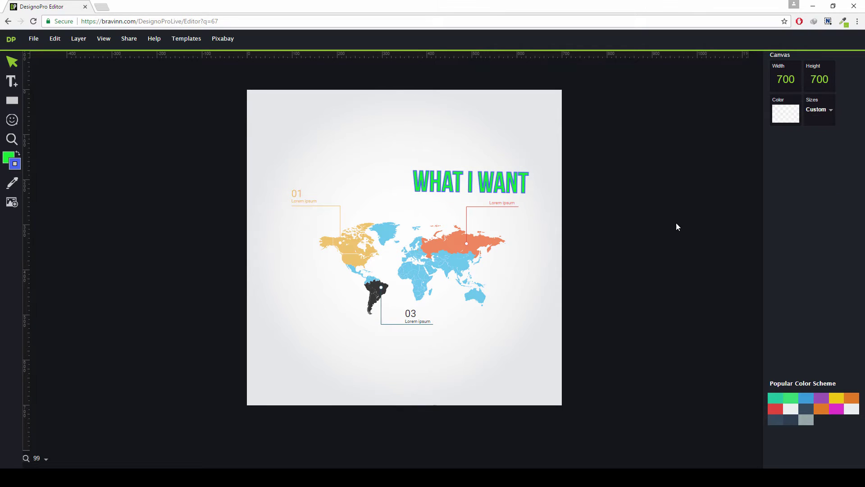
{"action": "left_click", "coordinate": [512, 188]}
{"action": "left_click", "coordinate": [827, 227]}
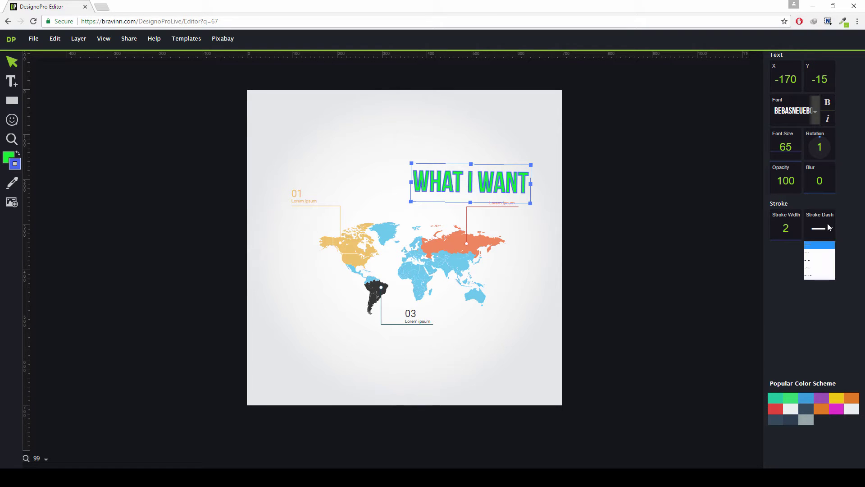
{"action": "left_click", "coordinate": [820, 250]}
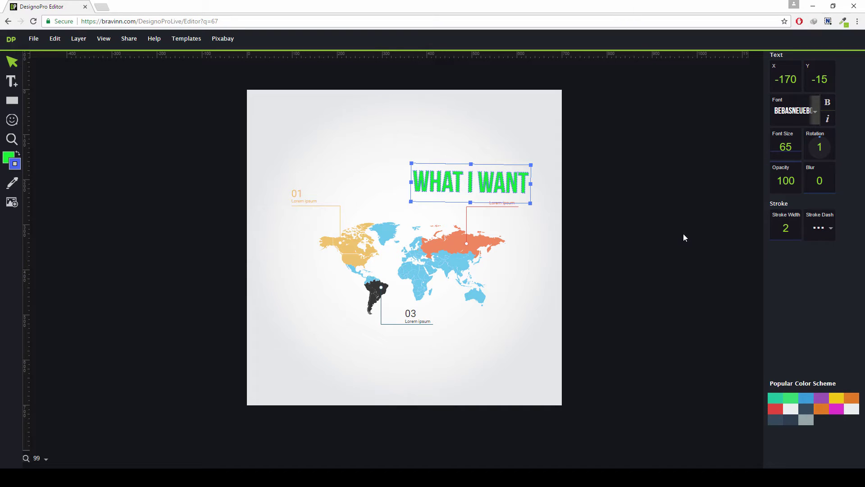
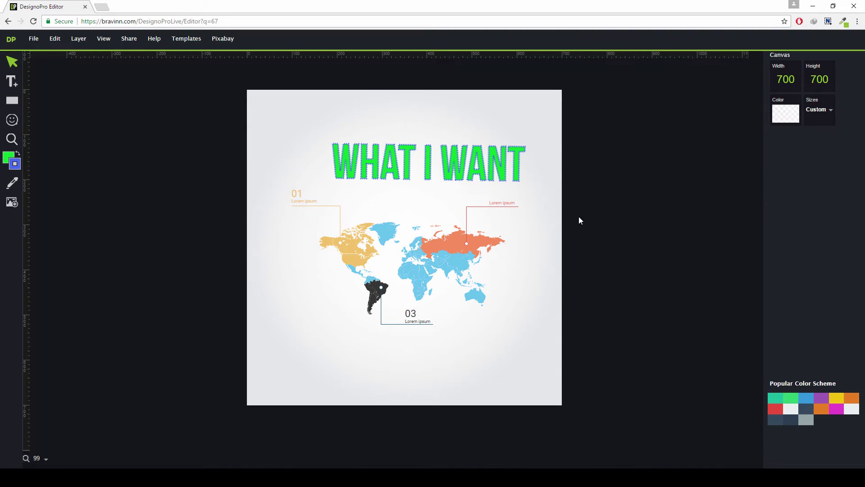
Undo, then reapply a dashed outline style to the WHAT I WANT title
{"action": "key", "text": "ctrl+z"}
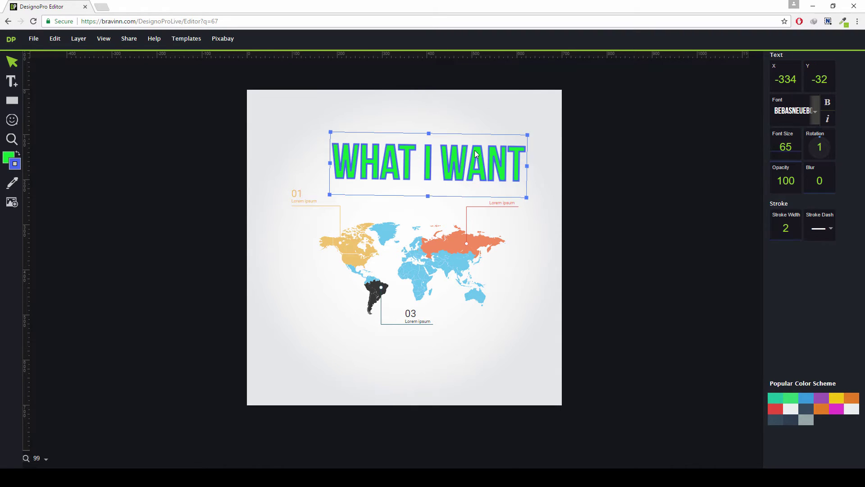
{"action": "left_click", "coordinate": [830, 228]}
{"action": "left_click", "coordinate": [818, 245]}
{"action": "left_click", "coordinate": [640, 242]}
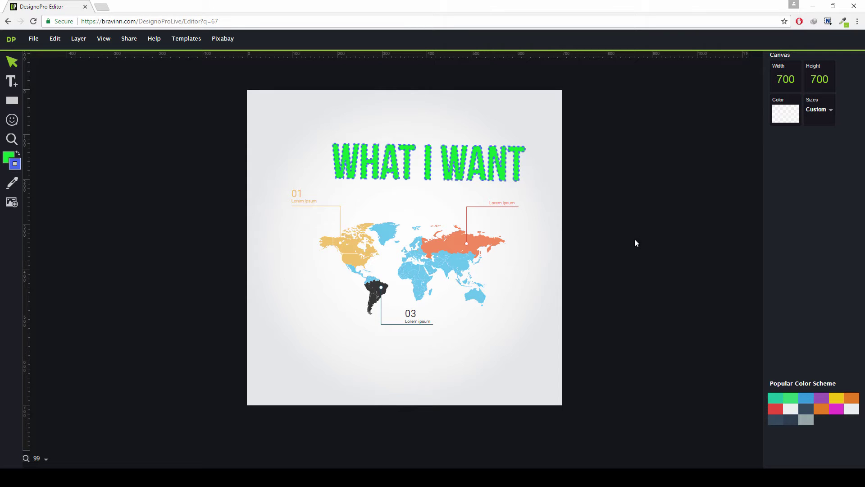
{"action": "left_click", "coordinate": [452, 175]}
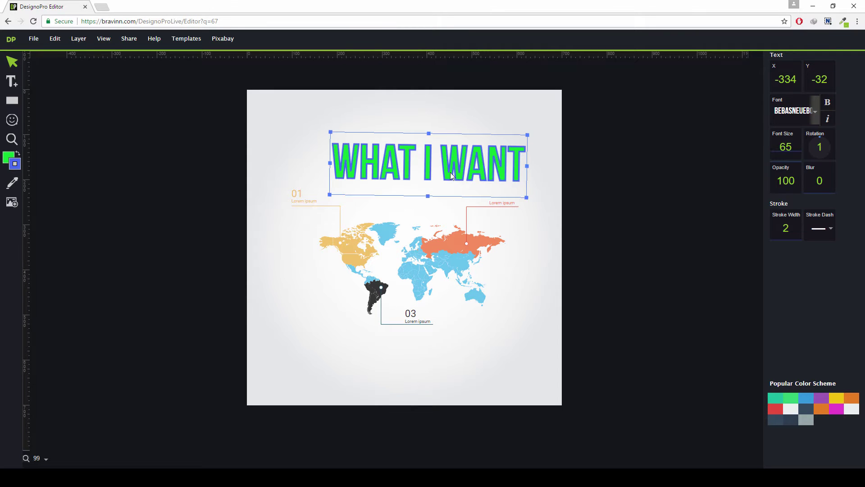
Import the Spartan photo onto the canvas and roughly shrink it
{"action": "left_click", "coordinate": [13, 209]}
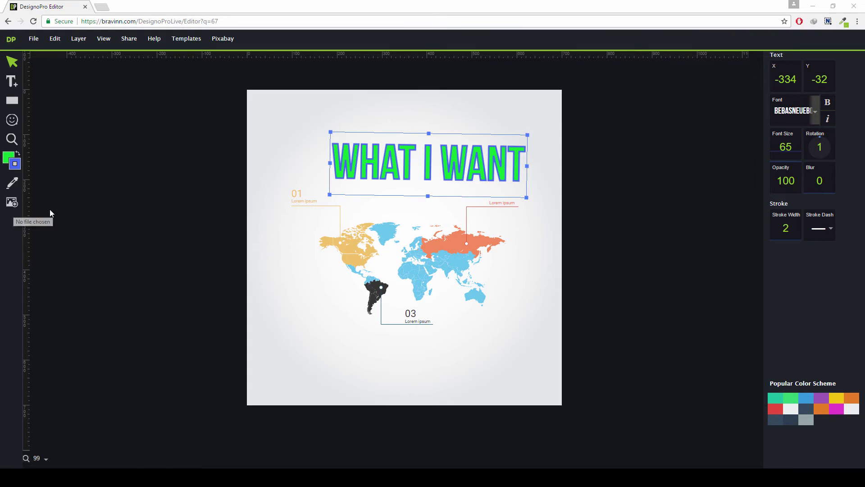
{"action": "double_click", "coordinate": [342, 131]}
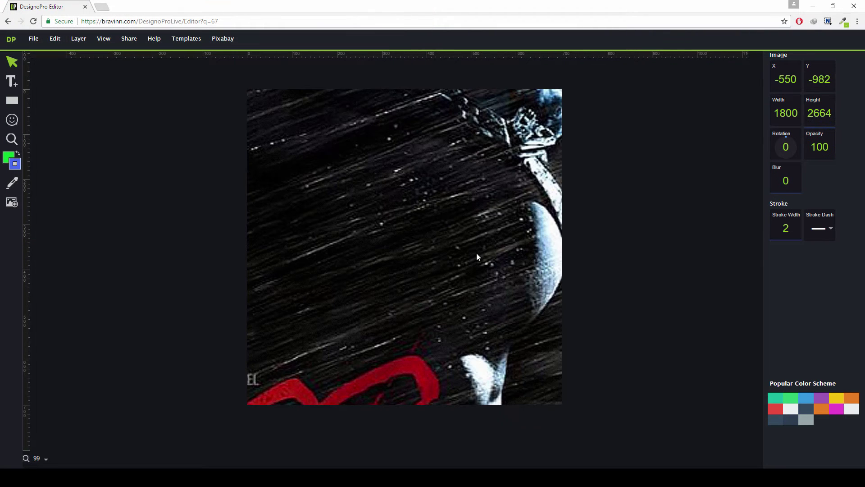
{"action": "left_click_drag", "start_coordinate": [449, 305], "coordinate": [470, 283]}
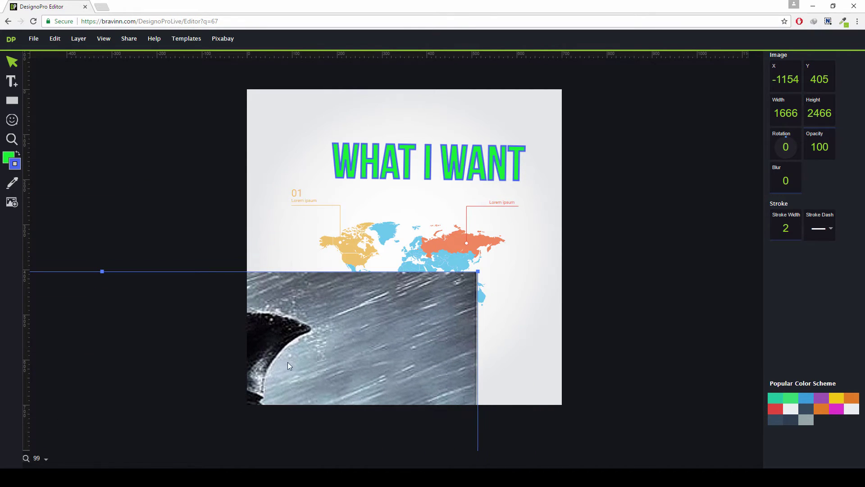
{"action": "left_click_drag", "start_coordinate": [472, 340], "coordinate": [633, 152]}
Resize the Spartan image by entering width 500 and height 800
{"action": "left_click", "coordinate": [789, 112]}
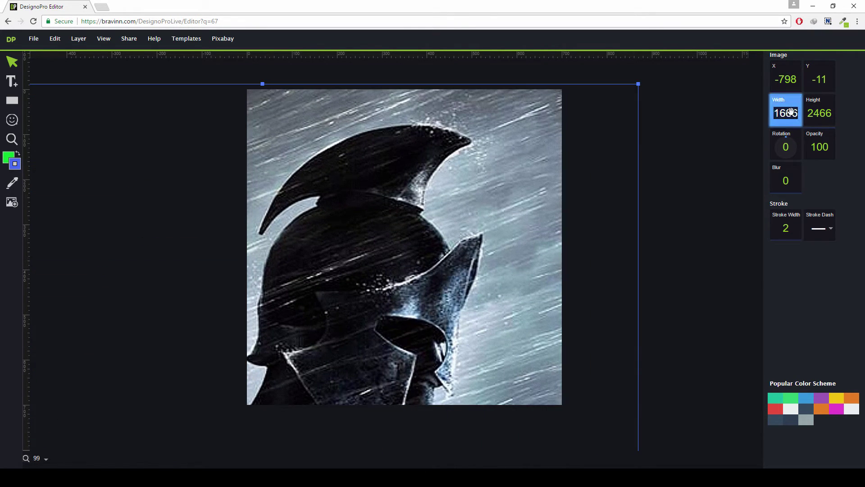
{"action": "type", "text": "500"}
{"action": "key", "text": "Return"}
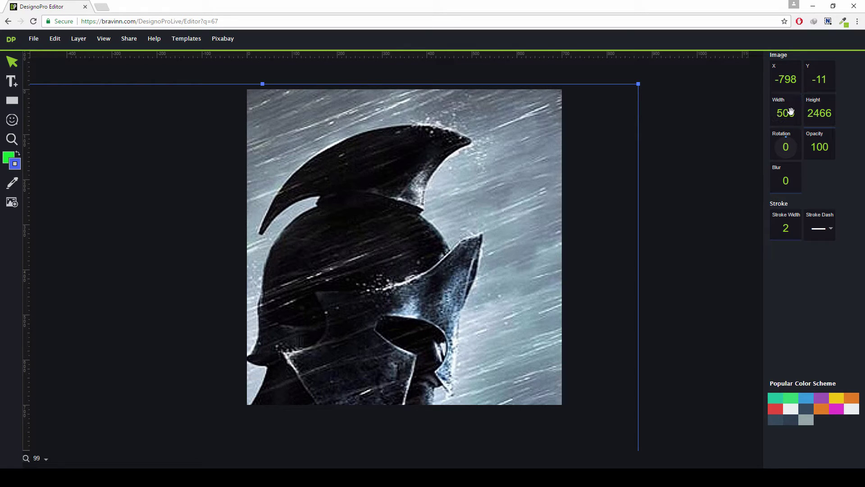
{"action": "left_click", "coordinate": [808, 113]}
{"action": "type", "text": "800"}
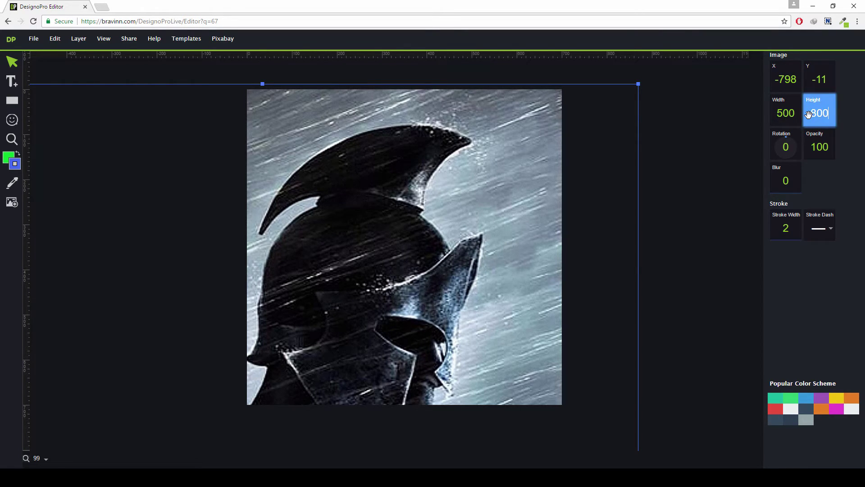
{"action": "key", "text": "Return"}
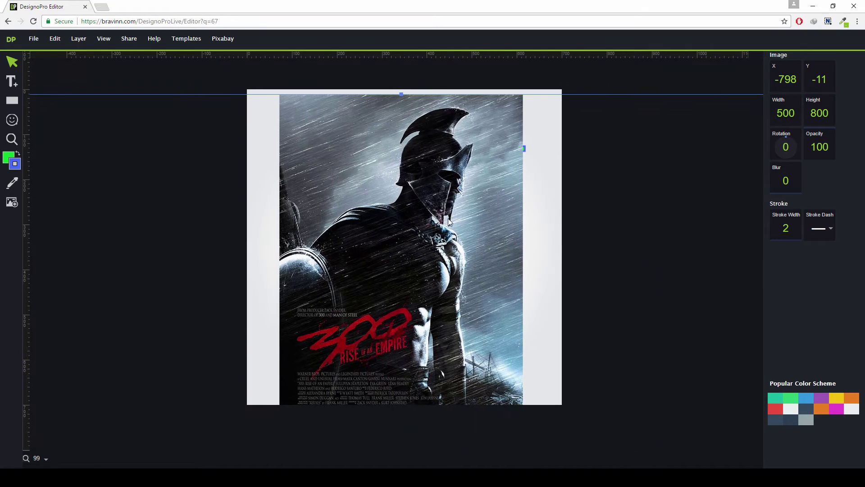
Move the Spartan poster down to the canvas bottom, below the world map
{"action": "left_click_drag", "start_coordinate": [442, 202], "coordinate": [434, 210]}
{"action": "left_click", "coordinate": [629, 158]}
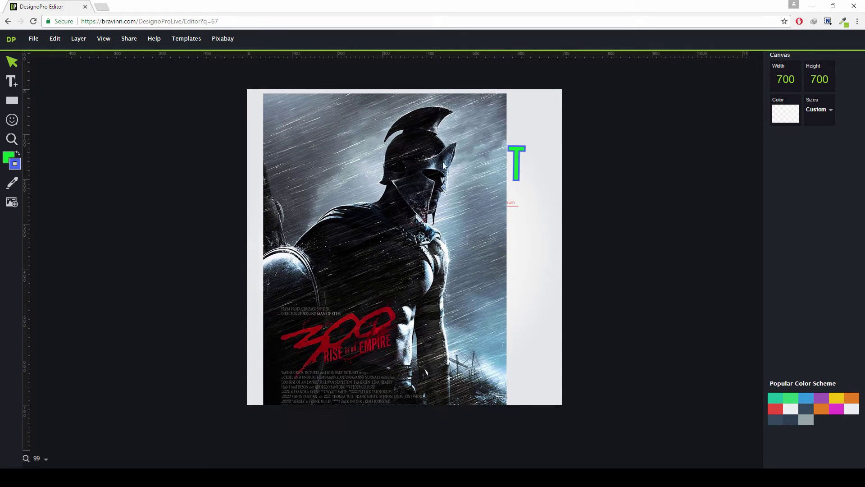
{"action": "left_click", "coordinate": [625, 188]}
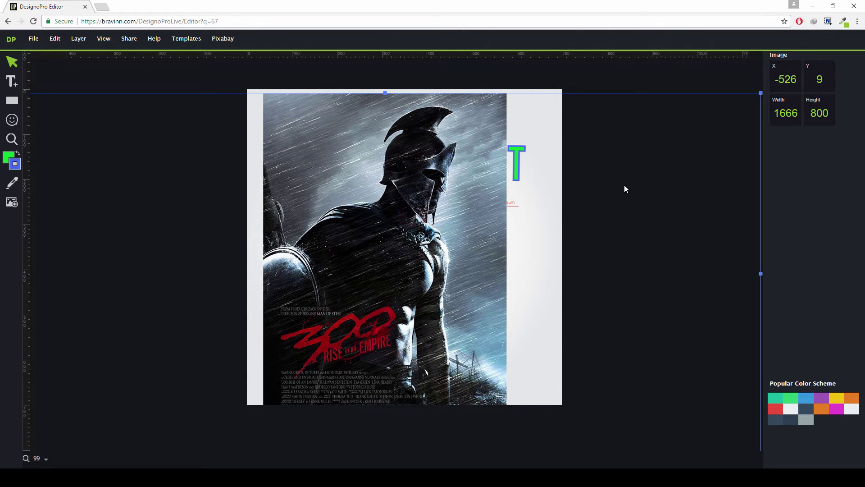
{"action": "left_click", "coordinate": [597, 81]}
{"action": "left_click_drag", "start_coordinate": [534, 122], "coordinate": [452, 338]}
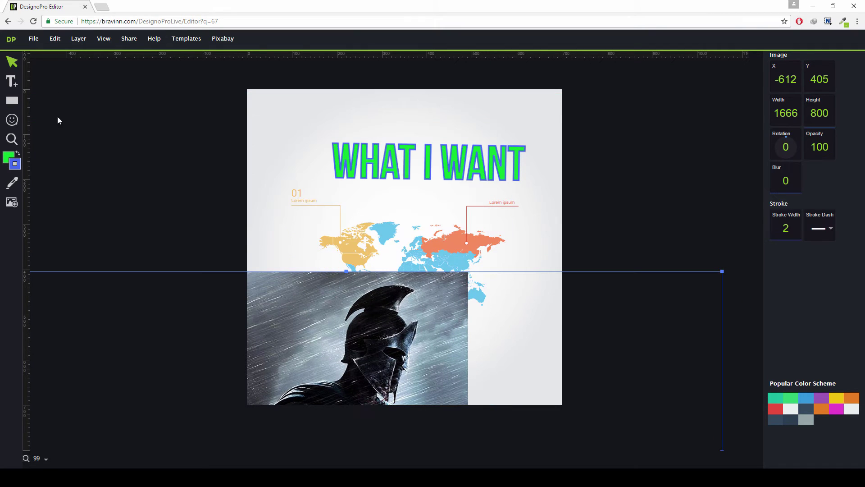
{"action": "left_click_drag", "start_coordinate": [302, 297], "coordinate": [391, 320]}
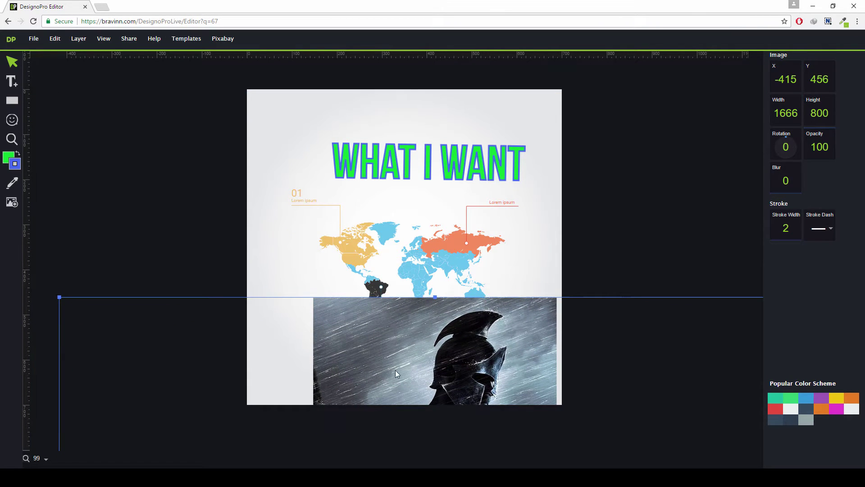
{"action": "left_click_drag", "start_coordinate": [395, 369], "coordinate": [399, 460]}
{"action": "left_click", "coordinate": [449, 247]}
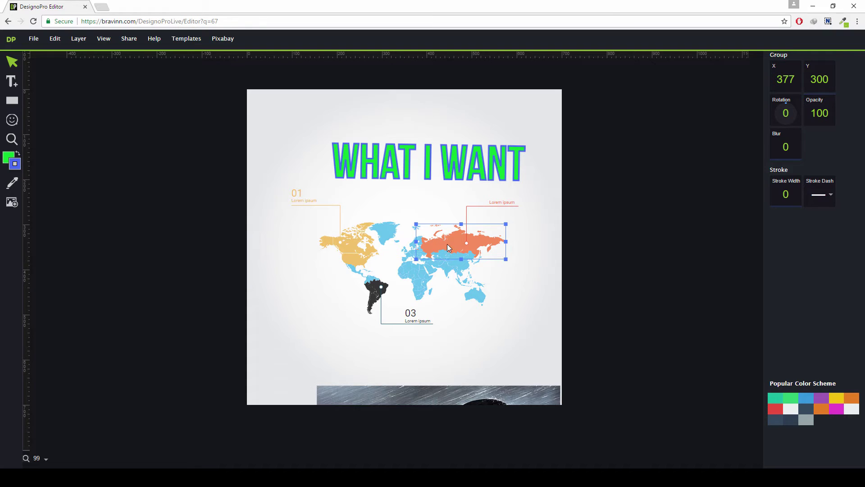
Recolour Russia on the map with a red outline and dark navy fill
{"action": "double_click", "coordinate": [450, 243]}
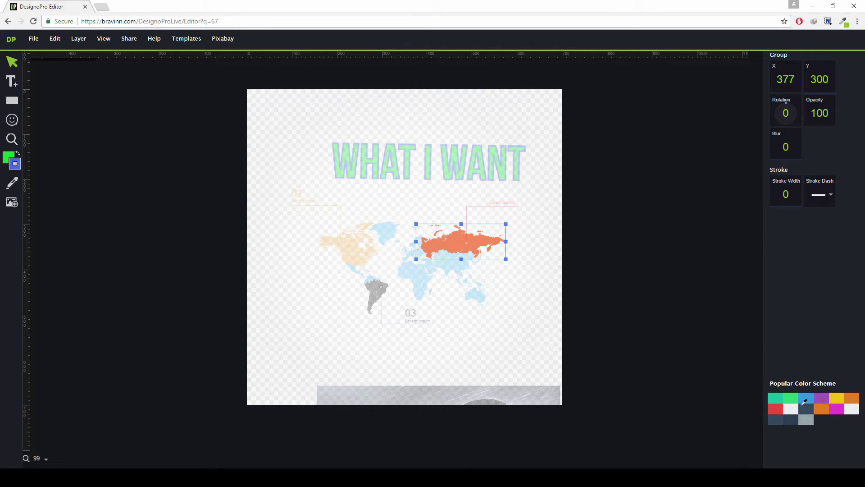
{"action": "left_click", "coordinate": [774, 407]}
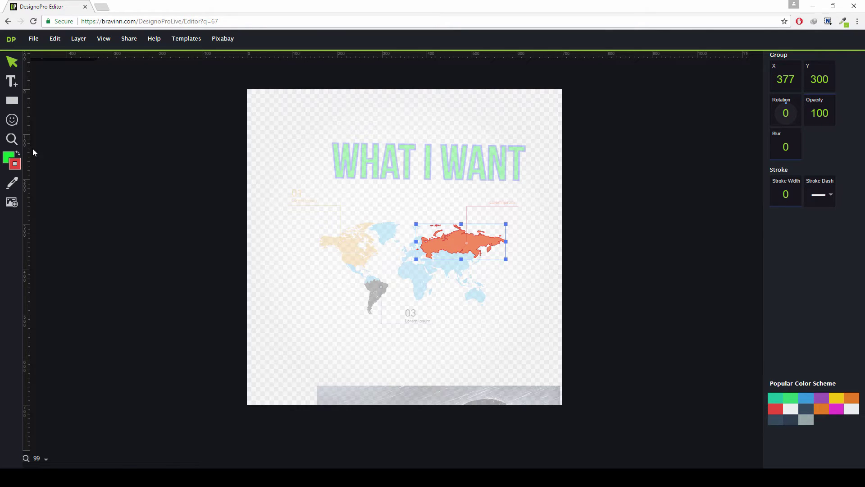
{"action": "left_click", "coordinate": [780, 406]}
{"action": "left_click", "coordinate": [805, 406]}
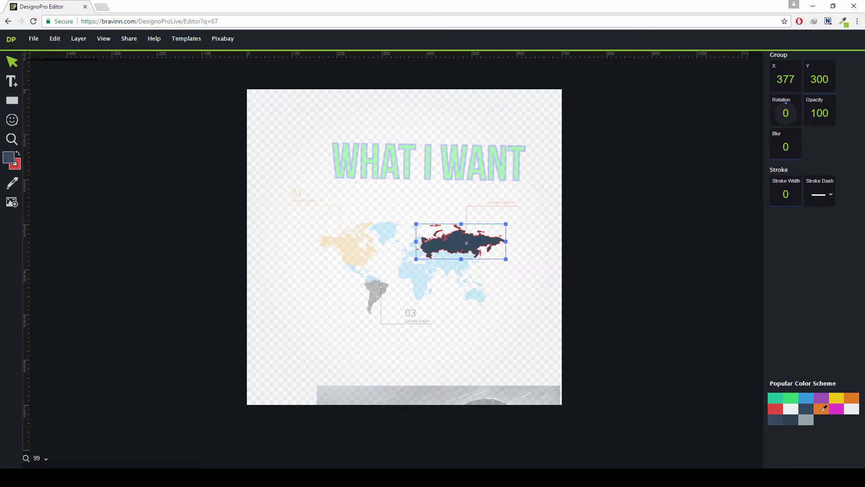
Move the Spartan poster up to cover most of the canvas
{"action": "left_click", "coordinate": [641, 290]}
{"action": "left_click_drag", "start_coordinate": [486, 395], "coordinate": [454, 316]}
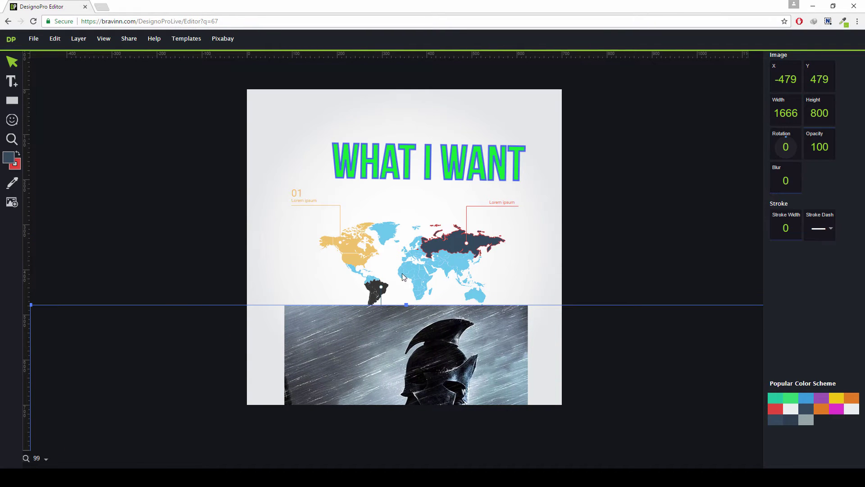
{"action": "left_click_drag", "start_coordinate": [356, 334], "coordinate": [343, 138]}
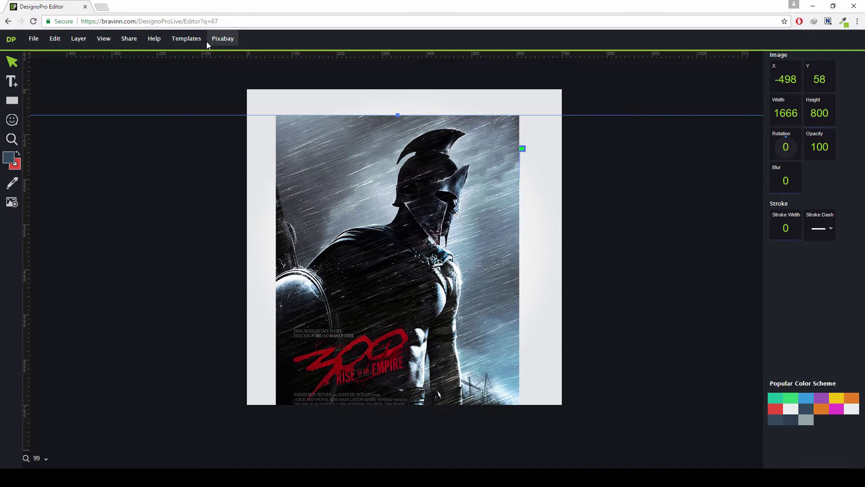
Open the red diagonal 'C' template from the Business Cards category
{"action": "left_click", "coordinate": [181, 41]}
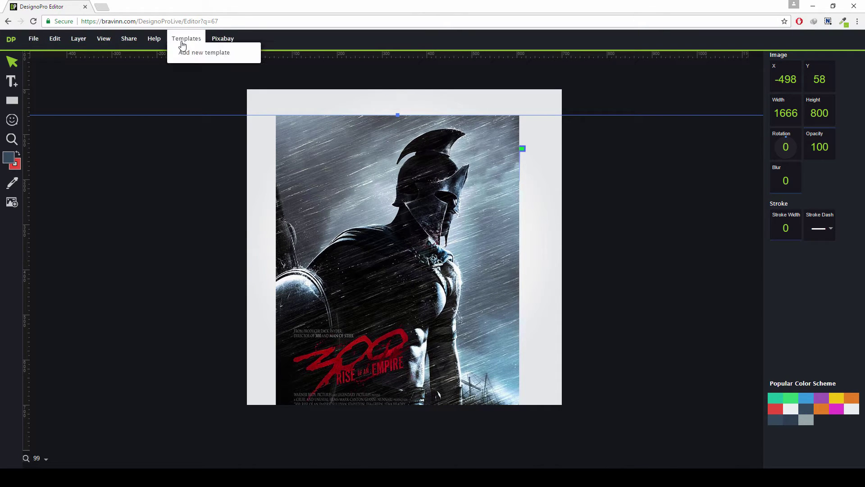
{"action": "left_click", "coordinate": [204, 53]}
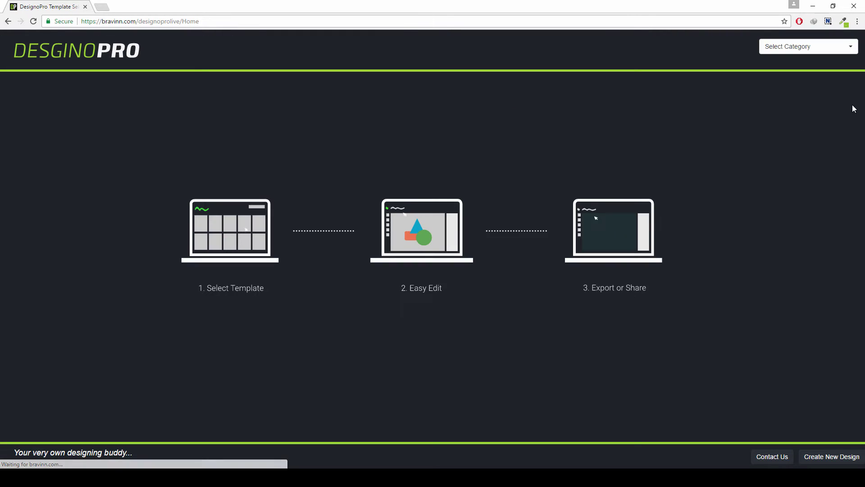
{"action": "left_click", "coordinate": [790, 49]}
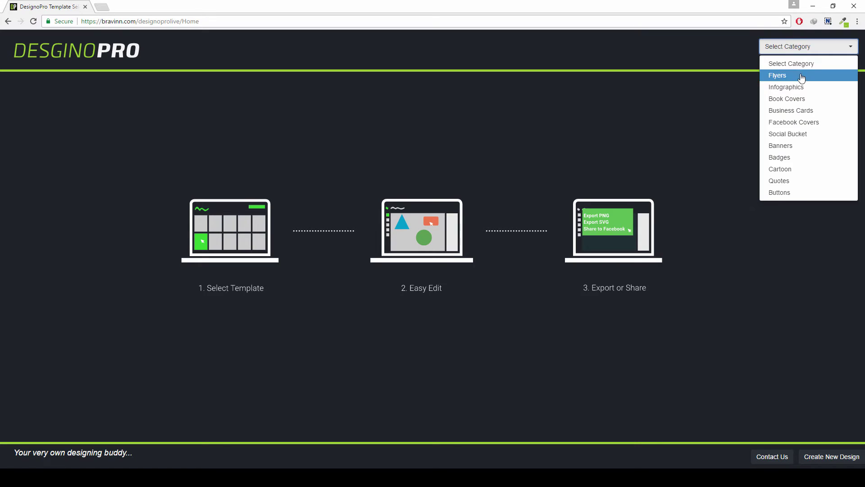
{"action": "left_click", "coordinate": [796, 116]}
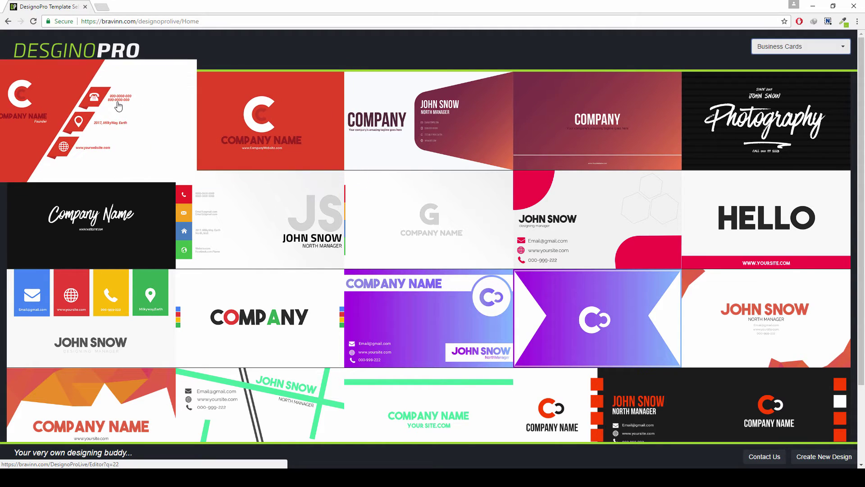
{"action": "left_click", "coordinate": [119, 106]}
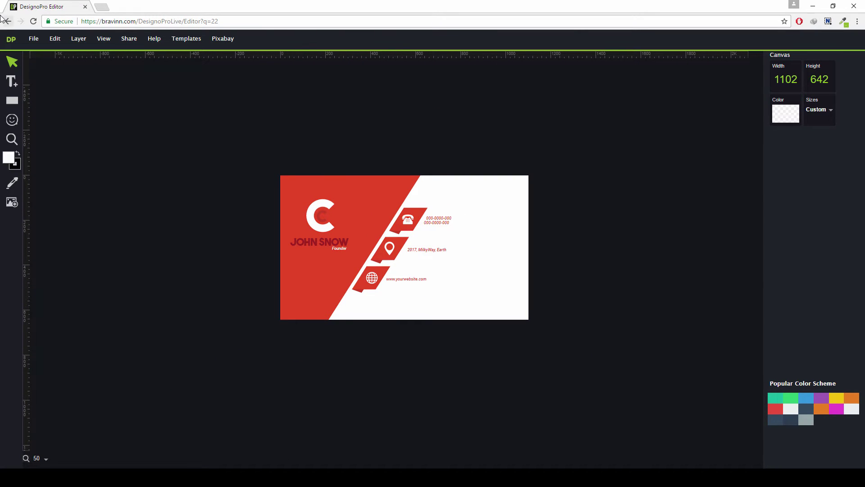
Zoom in on the business card and switch to the Text tool
{"action": "key", "text": "z"}
{"action": "left_click", "coordinate": [355, 230]}
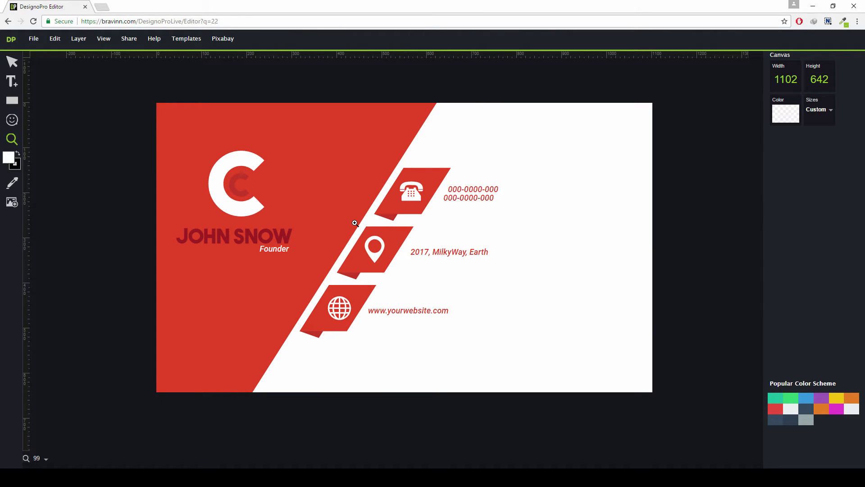
{"action": "left_click", "coordinate": [354, 223], "text": "alt"}
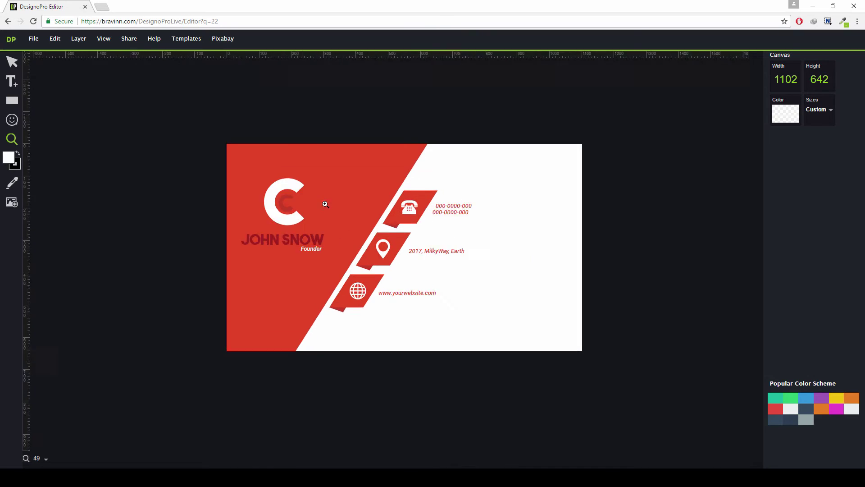
{"action": "left_click", "coordinate": [325, 204]}
{"action": "key", "text": "v"}
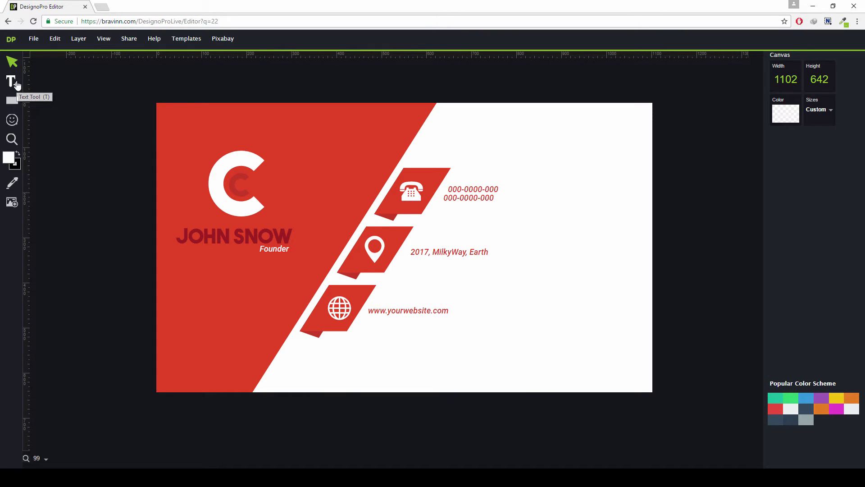
{"action": "left_click", "coordinate": [14, 82]}
Add red 'THIS IS A CUSTOM TEXT' and place it just below the phone numbers
{"action": "left_click", "coordinate": [463, 142]}
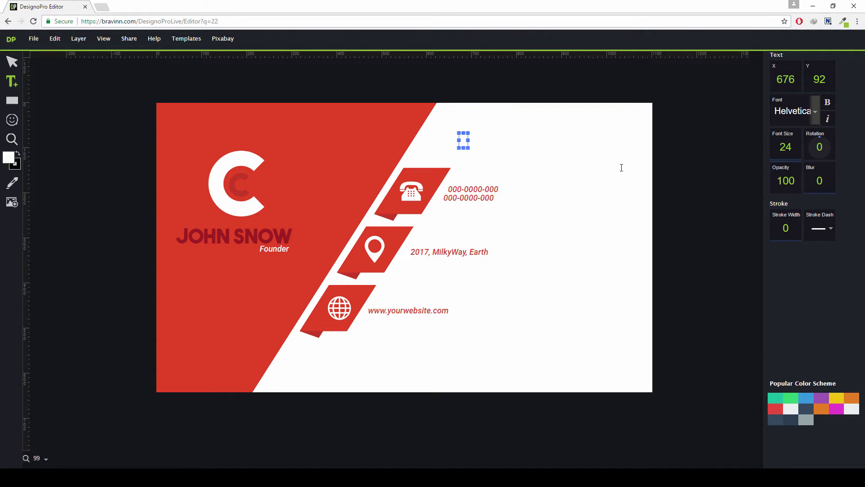
{"action": "type", "text": "THIS IS A C"}
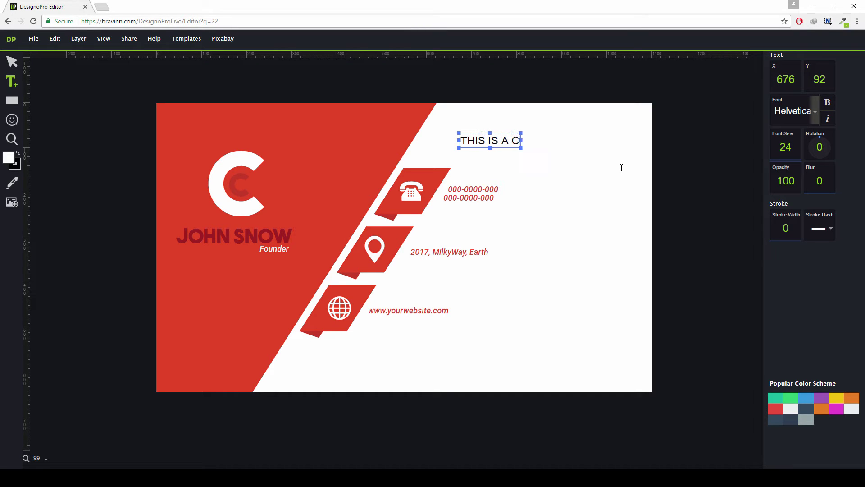
{"action": "type", "text": "USTOM TEXT"}
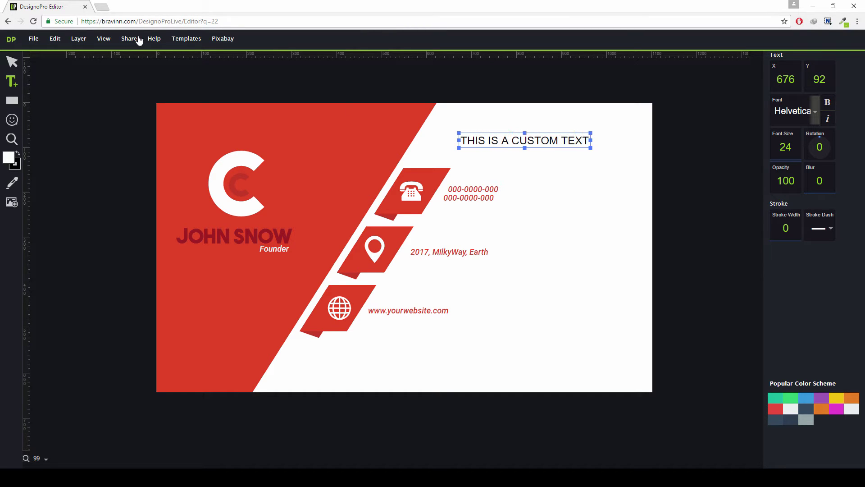
{"action": "left_click", "coordinate": [12, 62]}
{"action": "left_click", "coordinate": [108, 137]}
{"action": "left_click", "coordinate": [539, 136]}
{"action": "left_click", "coordinate": [775, 409]}
{"action": "left_click", "coordinate": [586, 127]}
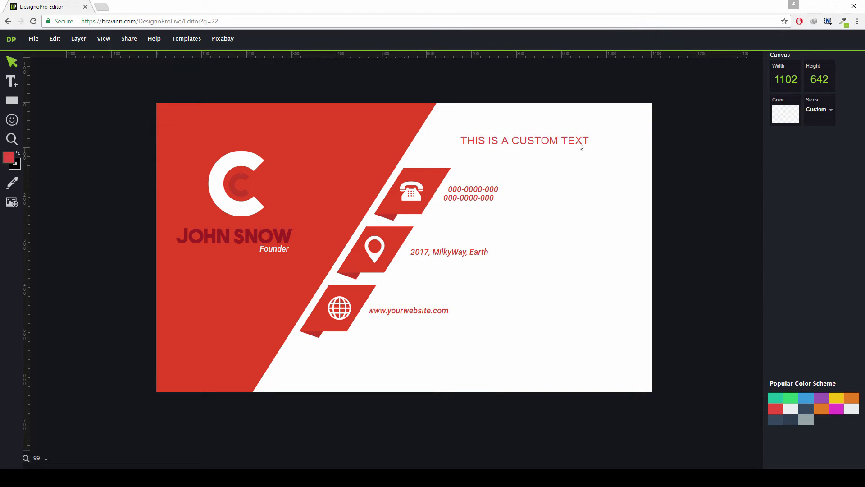
{"action": "left_click_drag", "start_coordinate": [581, 145], "coordinate": [563, 215]}
{"action": "left_click", "coordinate": [718, 198]}
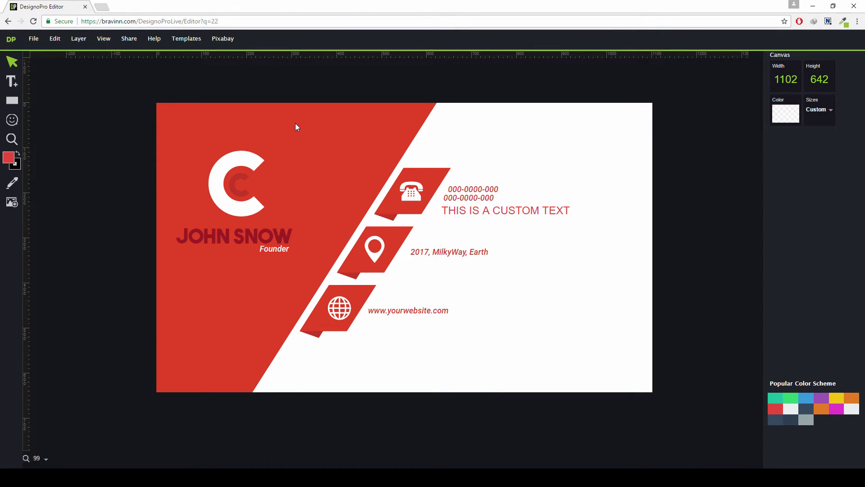
{"action": "left_click", "coordinate": [291, 165]}
Delete the white C logo and the faint inner C
{"action": "left_click", "coordinate": [227, 207]}
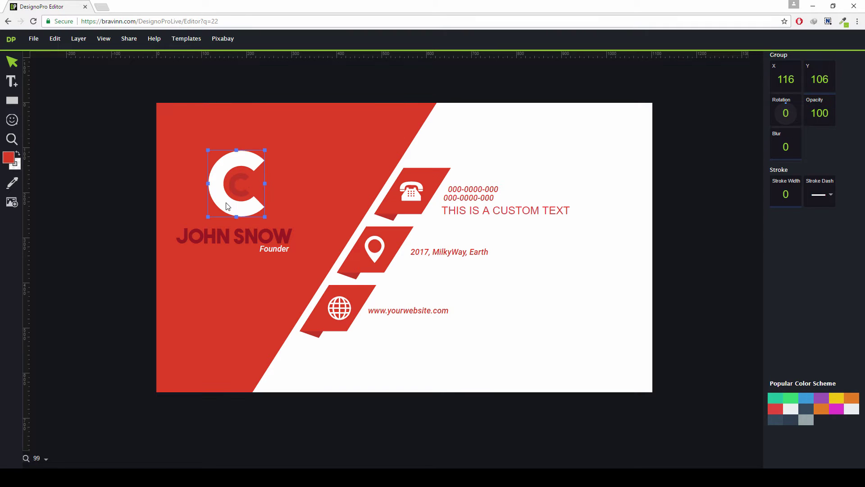
{"action": "left_click", "coordinate": [232, 187]}
{"action": "left_click", "coordinate": [215, 184]}
{"action": "key", "text": "Delete"}
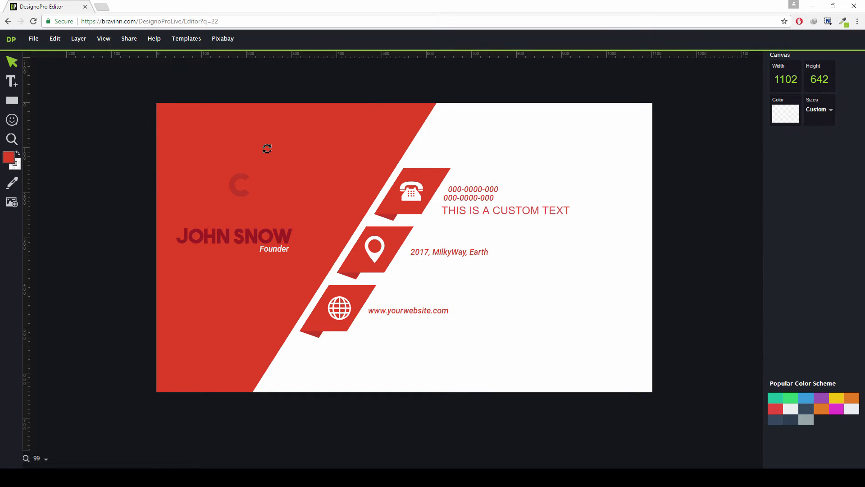
{"action": "left_click", "coordinate": [226, 184]}
{"action": "key", "text": "Delete"}
Replace the placeholder name with 'TO YOUR COMPANY NAME', shrink its box and nudge it up
{"action": "left_click", "coordinate": [221, 236]}
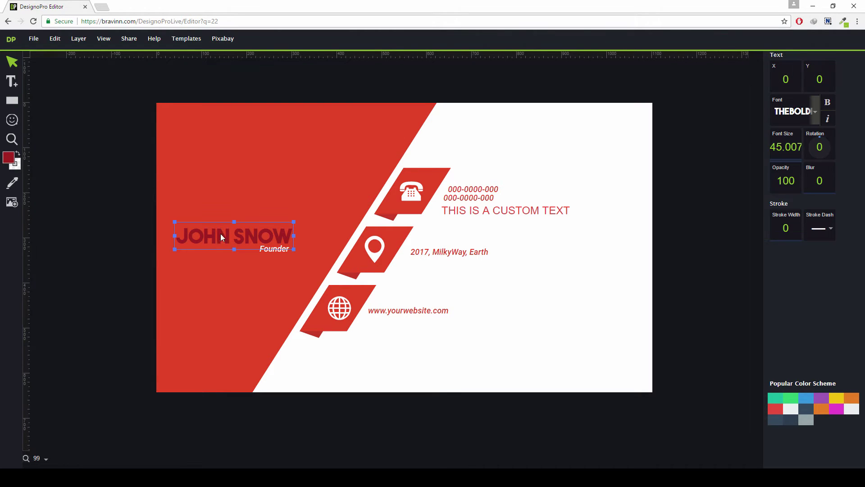
{"action": "left_click", "coordinate": [236, 231]}
{"action": "left_click_drag", "start_coordinate": [284, 234], "coordinate": [87, 218]}
{"action": "type", "text": "TO"}
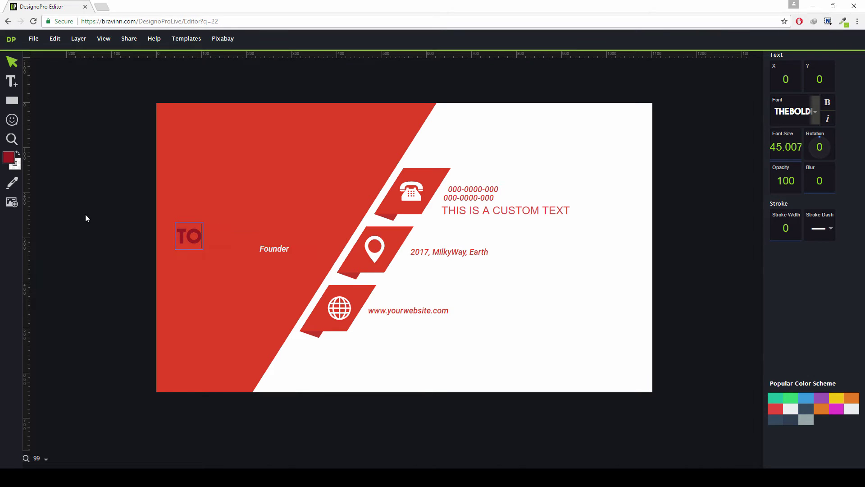
{"action": "type", "text": " YOUR COMPANY NAME"}
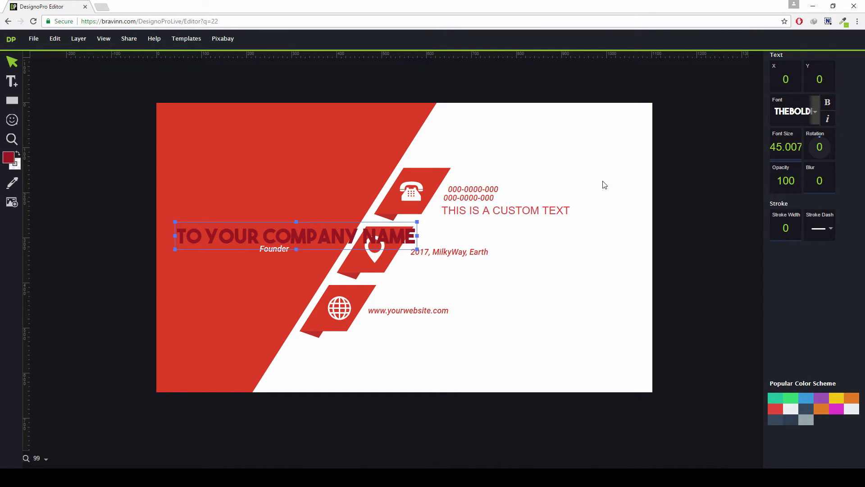
{"action": "left_click_drag", "start_coordinate": [416, 222], "coordinate": [305, 237]}
{"action": "left_click", "coordinate": [696, 234]}
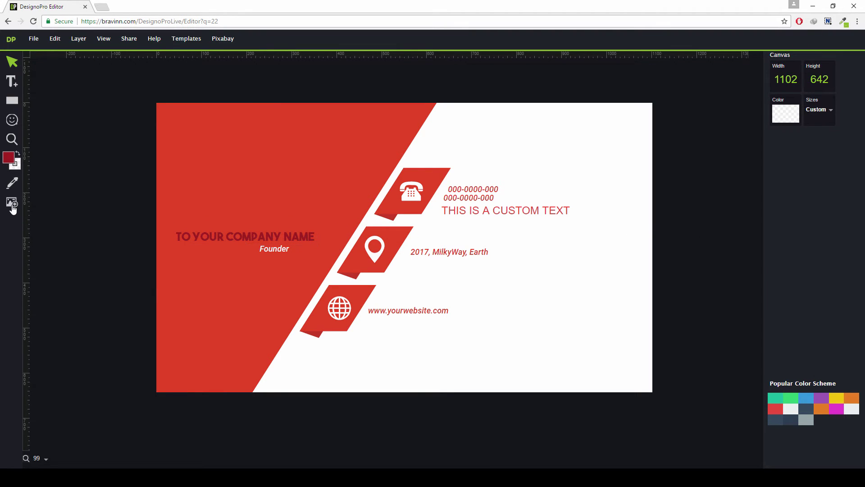
{"action": "left_click", "coordinate": [10, 210]}
{"action": "key", "text": "Escape"}
{"action": "left_click", "coordinate": [280, 239]}
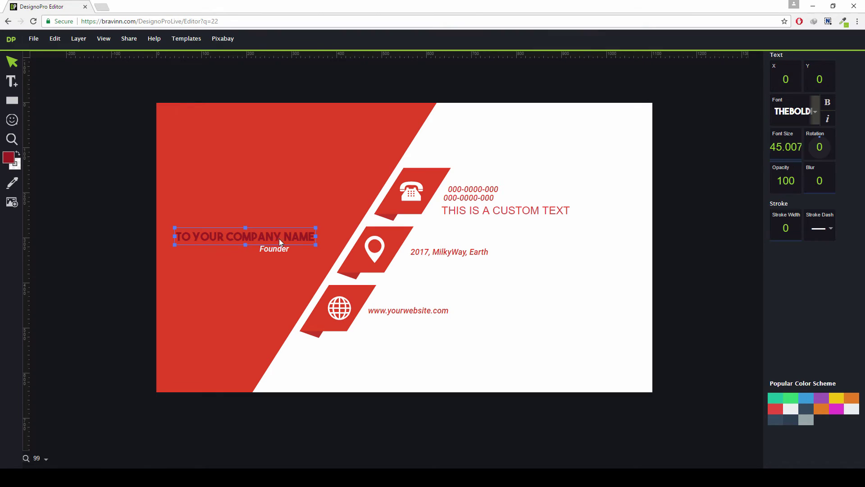
{"action": "mouse_move", "coordinate": [277, 237]}
{"action": "left_mouse_down"}
{"action": "mouse_move", "coordinate": [304, 134]}
{"action": "mouse_move", "coordinate": [280, 235]}
{"action": "left_mouse_up"}
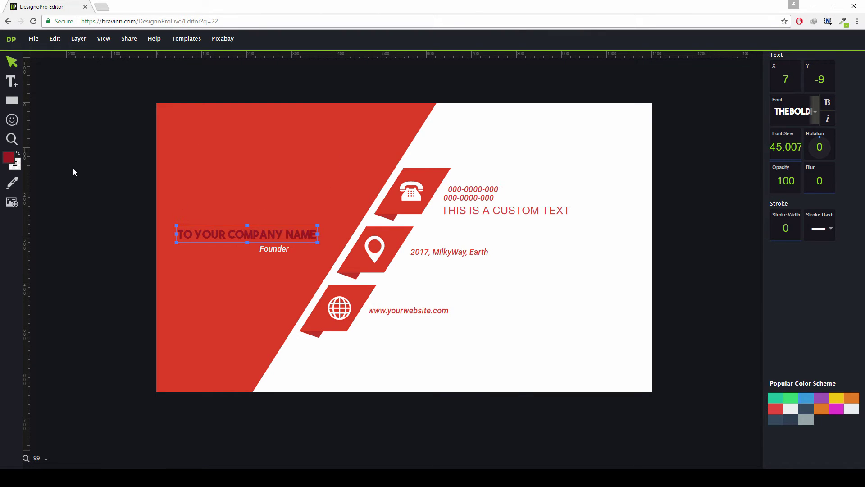
Set the 'TO YOUR COMPANY NAME' heading's fill to pure white
{"action": "left_click", "coordinate": [15, 184]}
{"action": "left_click", "coordinate": [465, 204]}
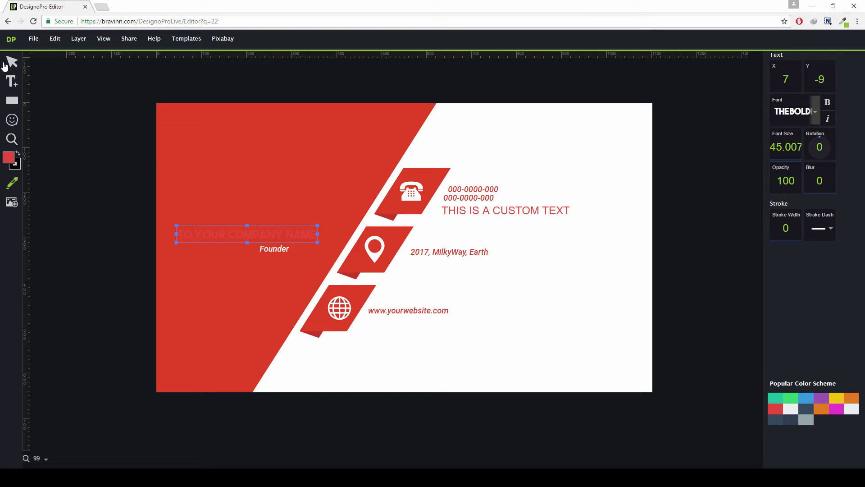
{"action": "left_click", "coordinate": [11, 161]}
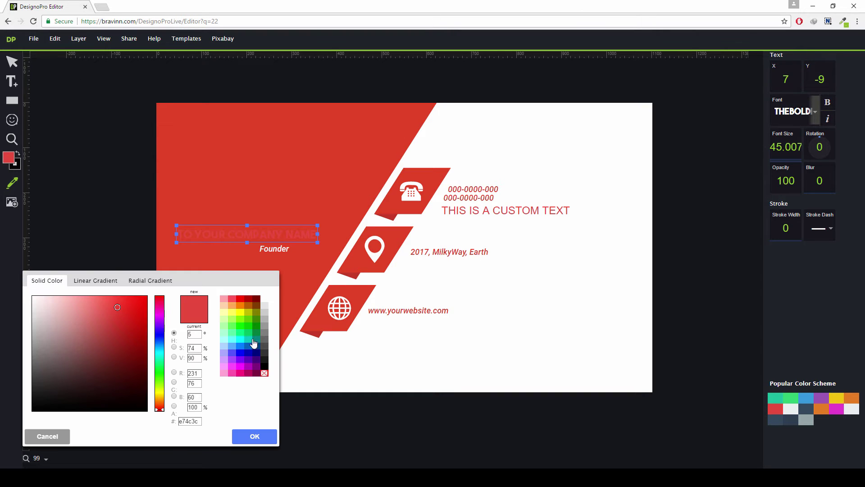
{"action": "left_click_drag", "start_coordinate": [115, 336], "coordinate": [42, 282]}
{"action": "left_click", "coordinate": [254, 437]}
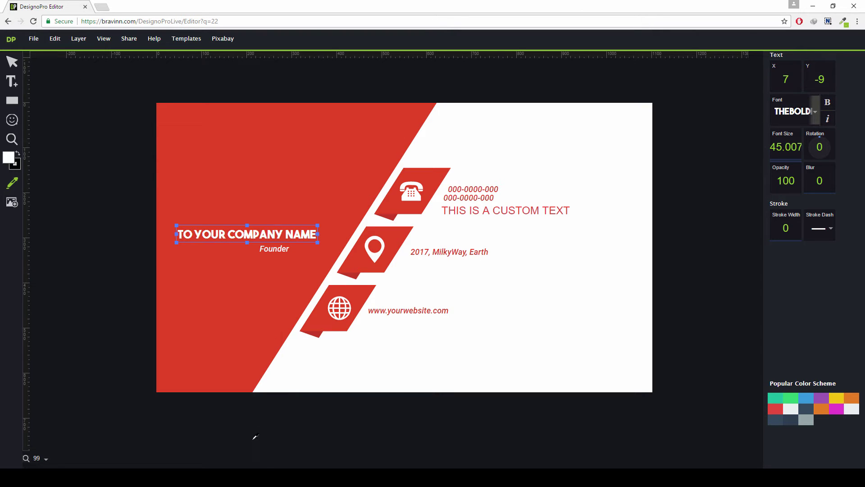
{"action": "left_click", "coordinate": [8, 57]}
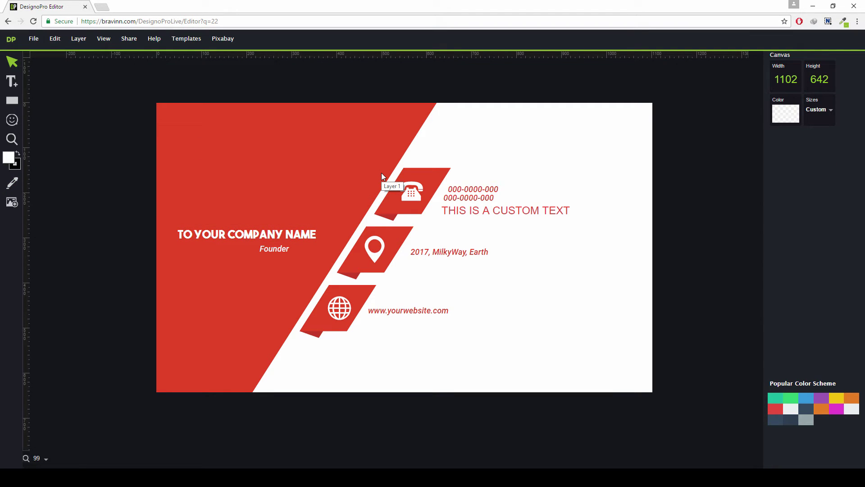
{"action": "left_click", "coordinate": [12, 120]}
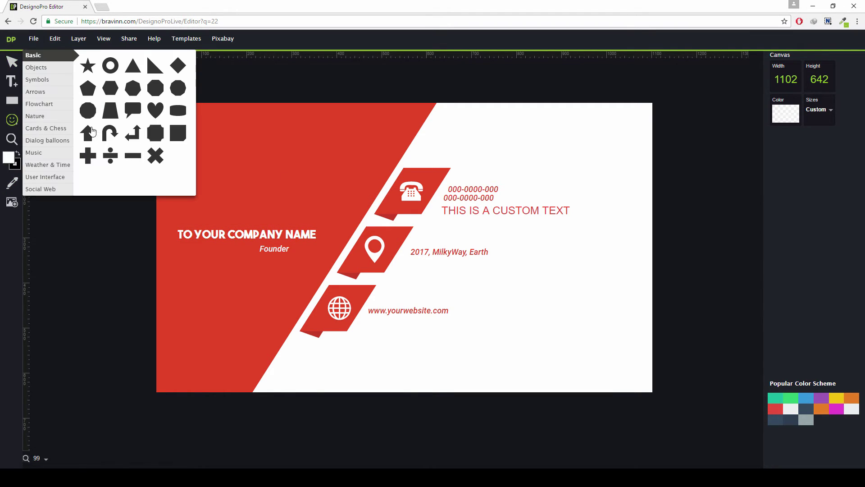
Draw a large club shape from Cards & Chess across the card's centre
{"action": "left_click", "coordinate": [46, 69]}
{"action": "left_click", "coordinate": [45, 82]}
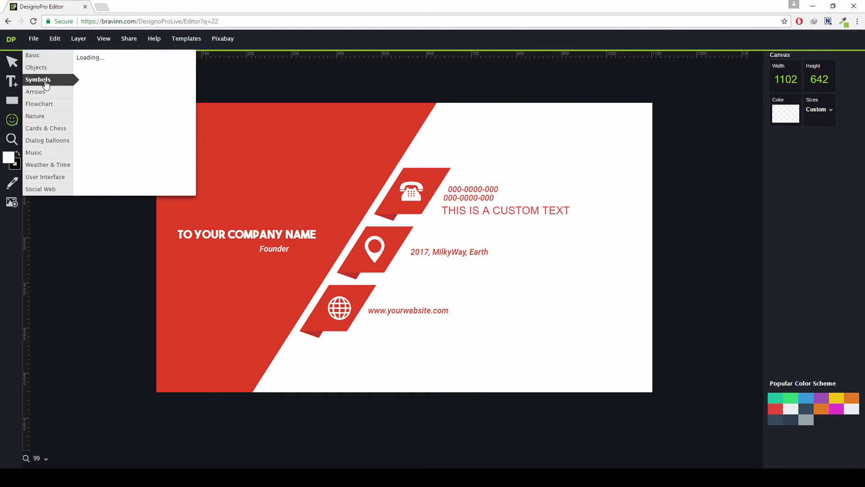
{"action": "left_click", "coordinate": [48, 94]}
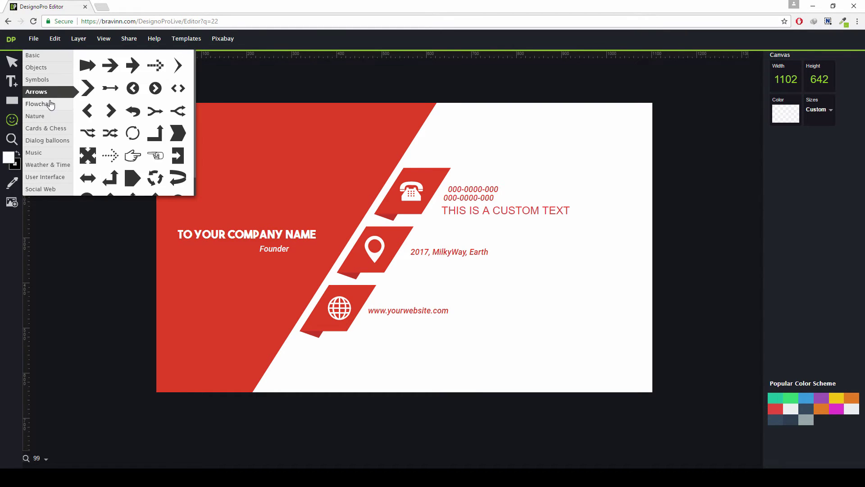
{"action": "left_click", "coordinate": [50, 104]}
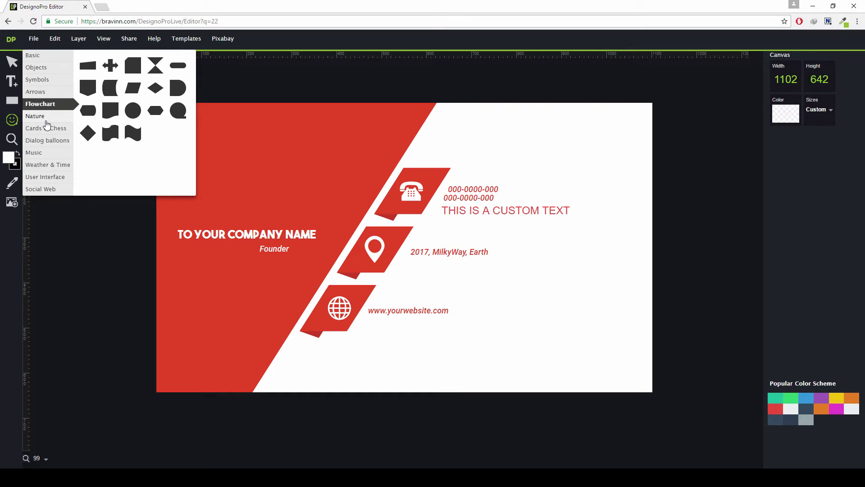
{"action": "left_click", "coordinate": [46, 119]}
{"action": "left_click", "coordinate": [49, 129]}
{"action": "left_click", "coordinate": [87, 70]}
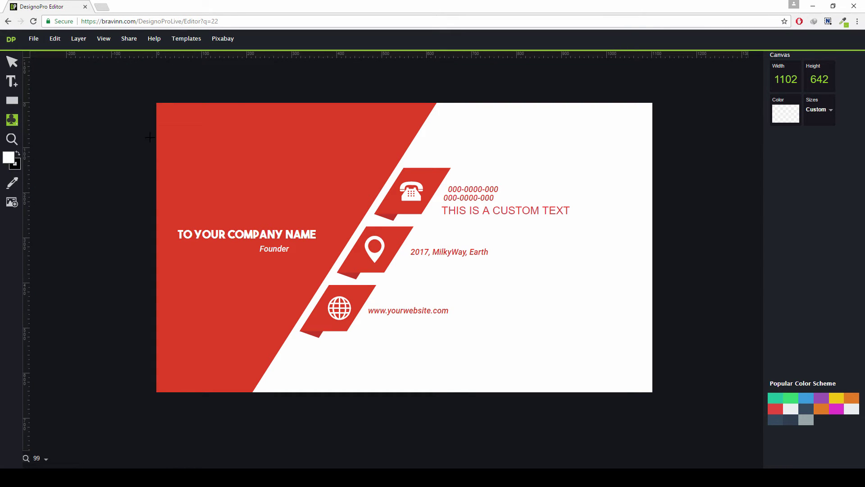
{"action": "left_click_drag", "start_coordinate": [283, 149], "coordinate": [432, 305]}
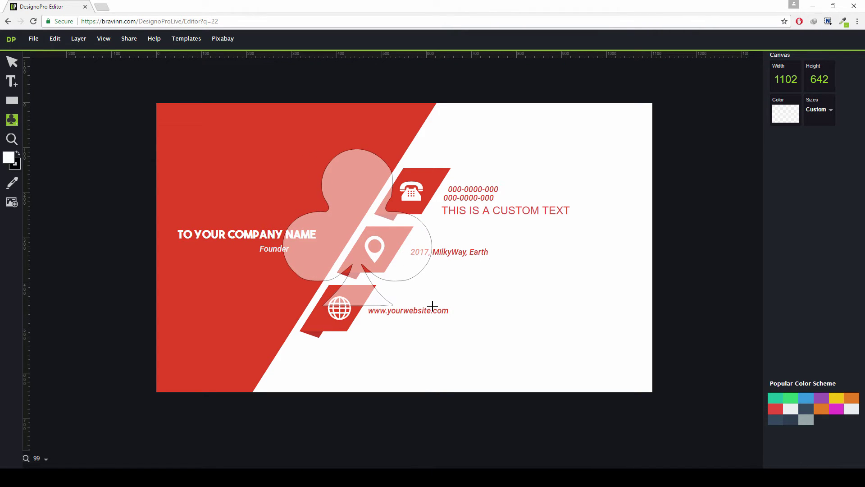
{"action": "left_click_drag", "start_coordinate": [433, 307], "coordinate": [433, 306]}
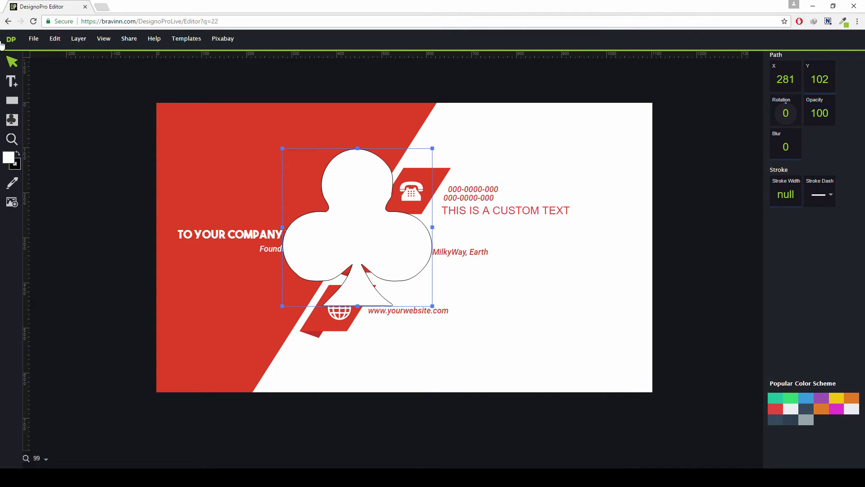
Give the club a red fill and a bright yellow outline
{"action": "left_click", "coordinate": [10, 161]}
{"action": "left_click", "coordinate": [141, 308]}
{"action": "left_click", "coordinate": [247, 433]}
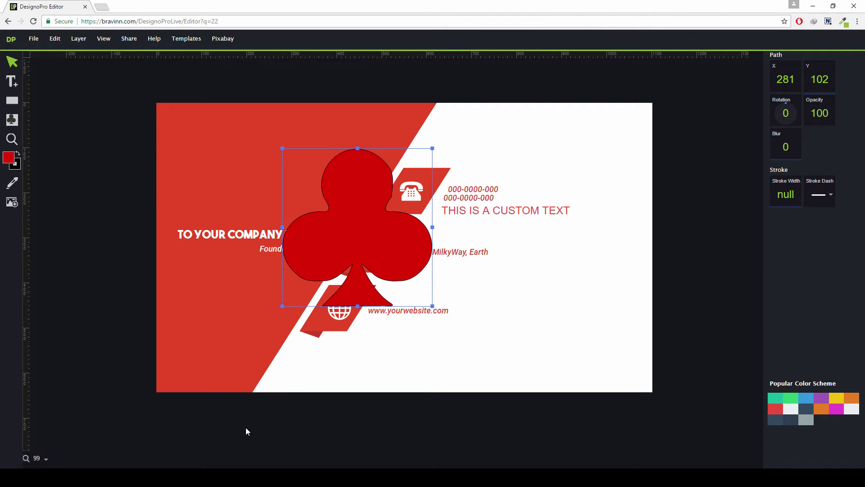
{"action": "left_click", "coordinate": [16, 164]}
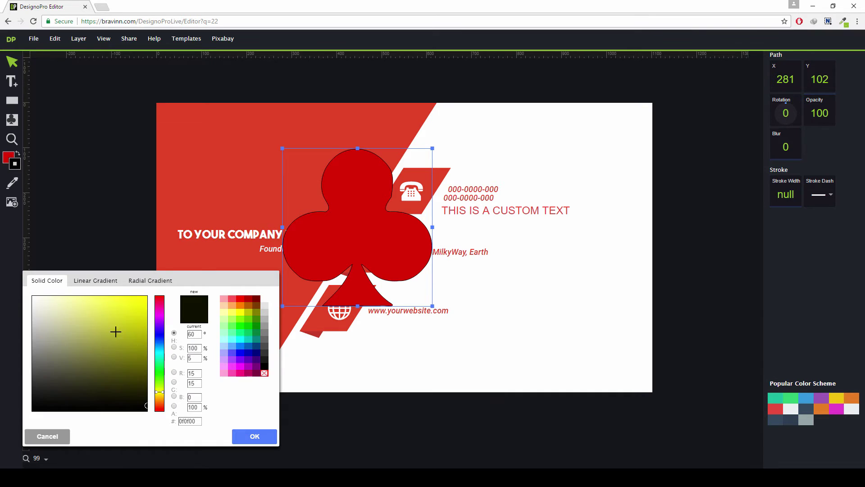
{"action": "left_click", "coordinate": [140, 299]}
{"action": "left_click", "coordinate": [251, 437]}
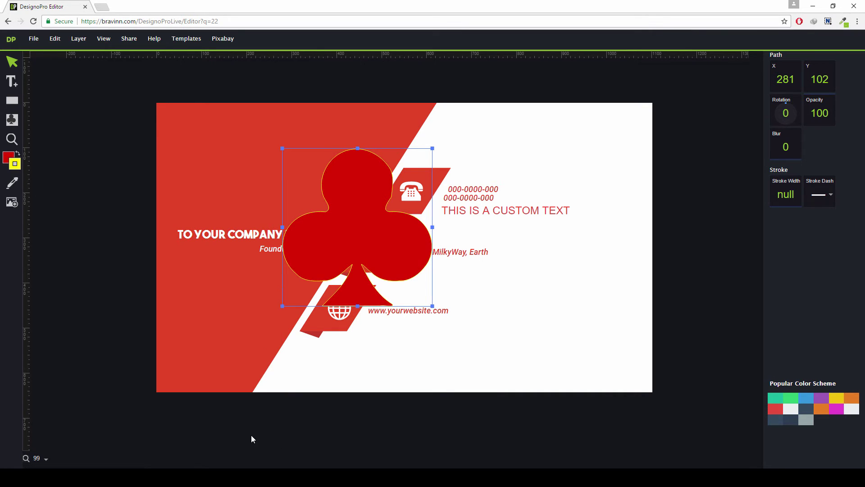
Thicken the club's outline to 14 and move it to the card's lower right
{"action": "left_click", "coordinate": [784, 195]}
{"action": "left_click", "coordinate": [784, 194]}
{"action": "type", "text": "2"}
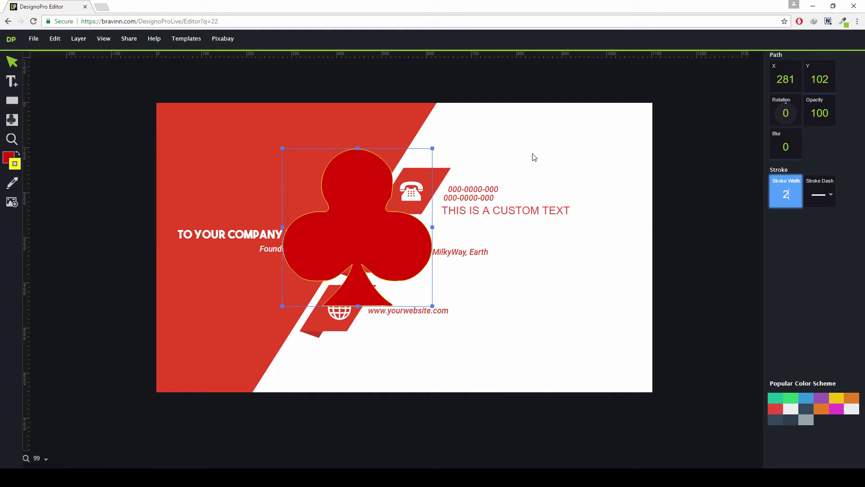
{"action": "key", "text": "Return"}
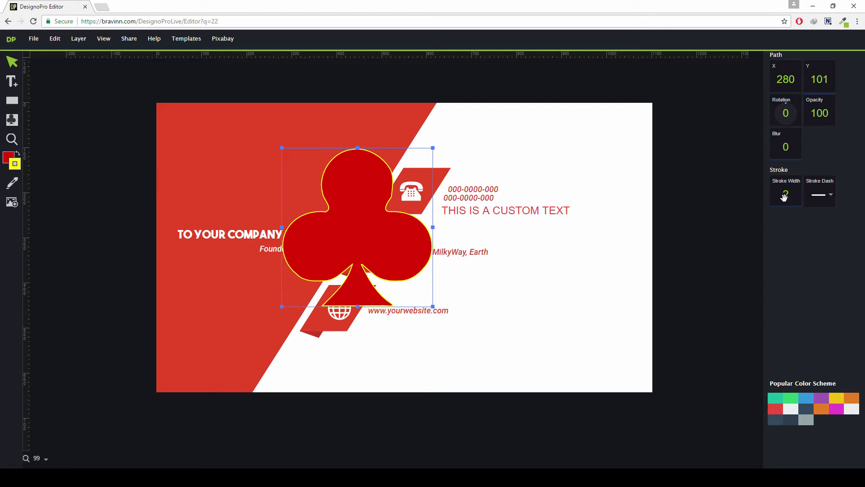
{"action": "mouse_move", "coordinate": [784, 195]}
{"action": "left_mouse_down"}
{"action": "mouse_move", "coordinate": [787, 178]}
{"action": "mouse_move", "coordinate": [786, 188]}
{"action": "left_mouse_up"}
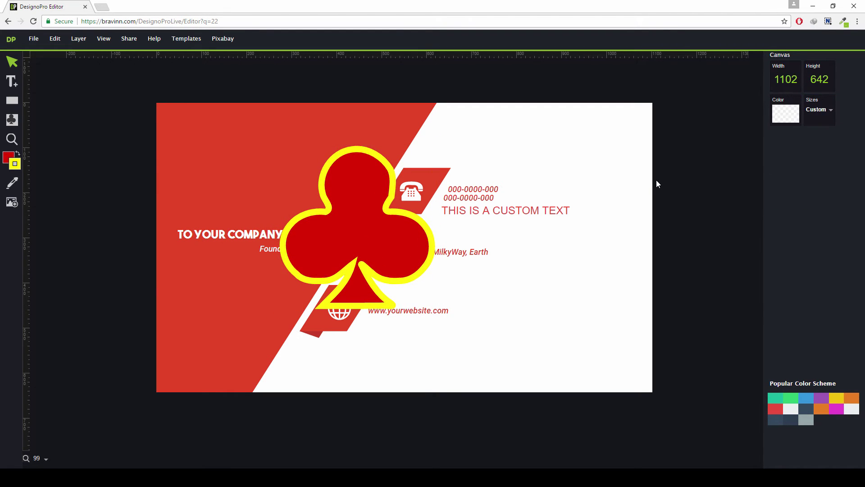
{"action": "left_click", "coordinate": [684, 243]}
{"action": "left_click", "coordinate": [385, 245]}
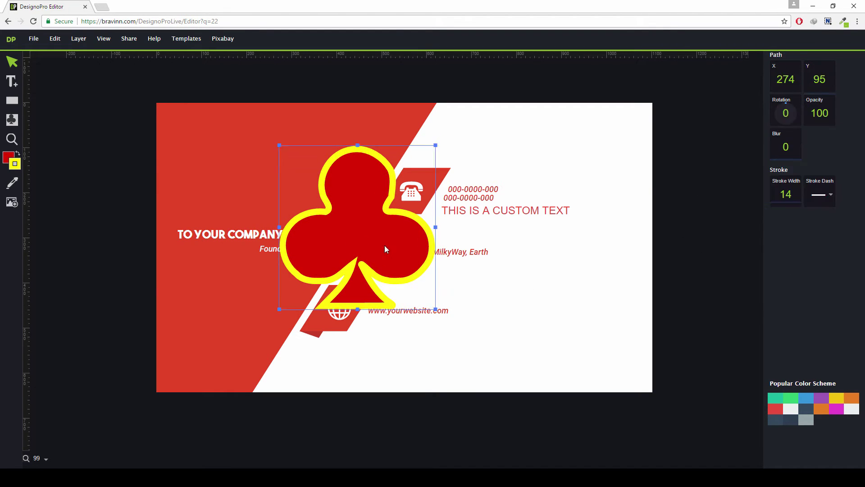
{"action": "left_click_drag", "start_coordinate": [385, 245], "coordinate": [561, 305]}
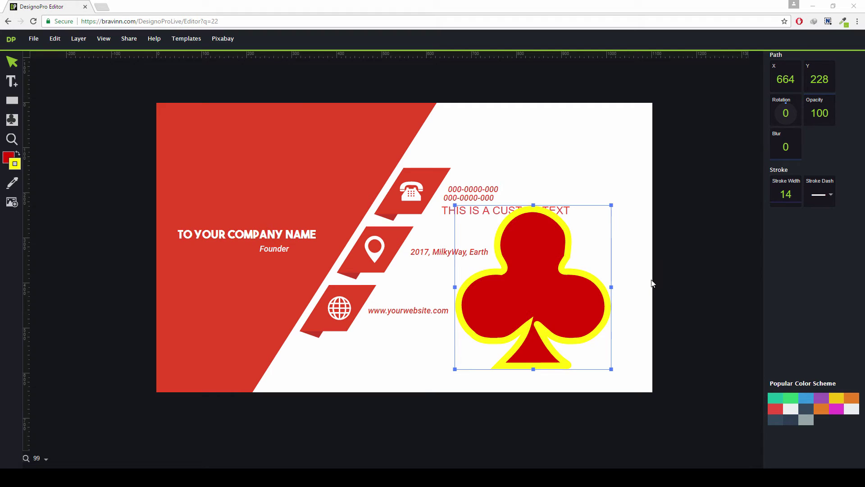
Open the 1600 × 2400 tree BOOK TITLE cover from the Book Covers category
{"action": "left_click", "coordinate": [186, 38]}
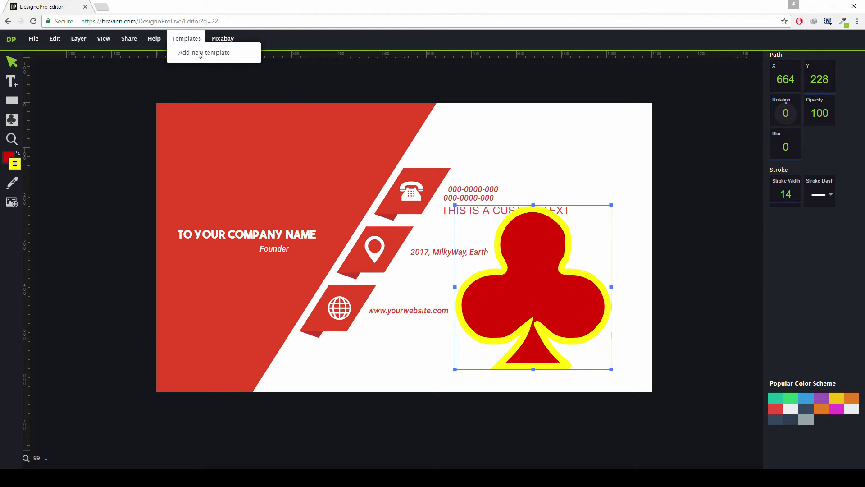
{"action": "left_click", "coordinate": [195, 52]}
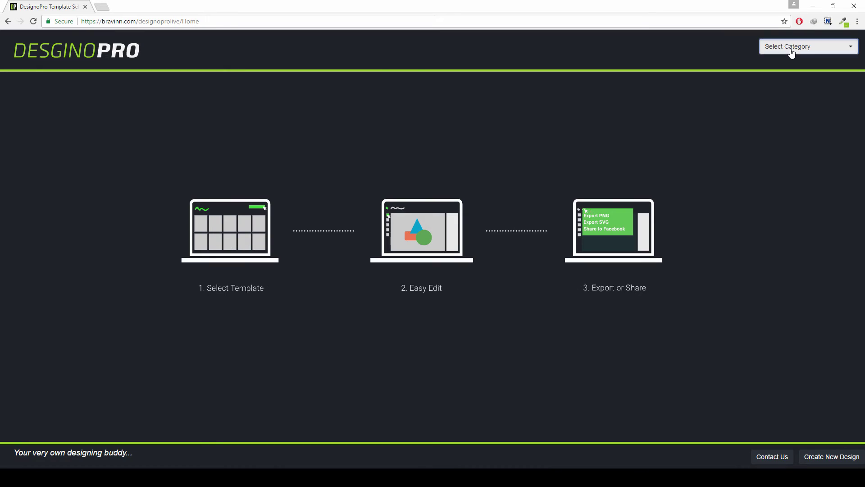
{"action": "left_click", "coordinate": [792, 53]}
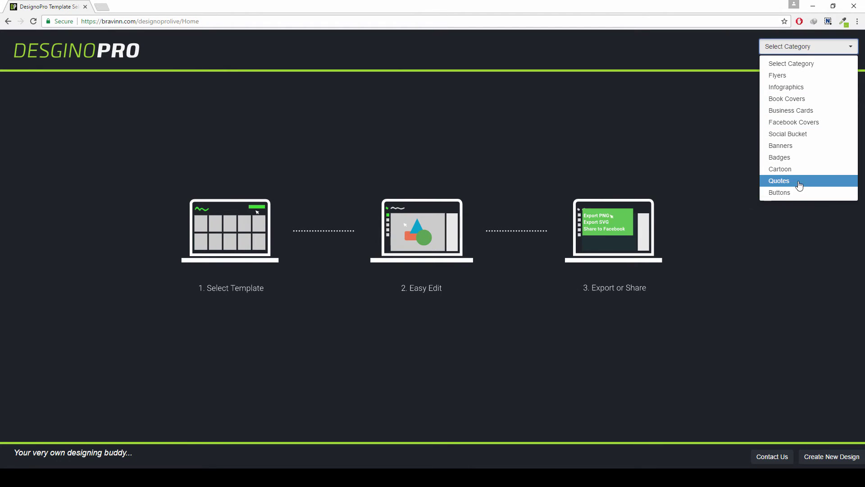
{"action": "left_click", "coordinate": [777, 99]}
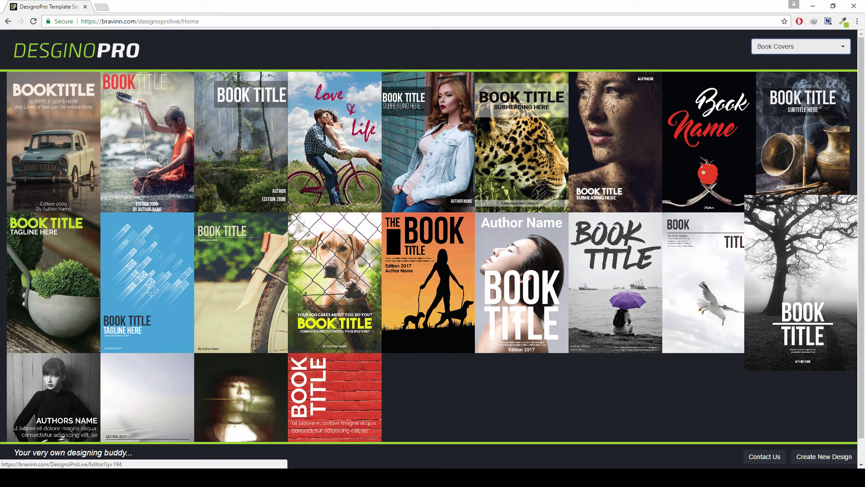
{"action": "left_click", "coordinate": [818, 341]}
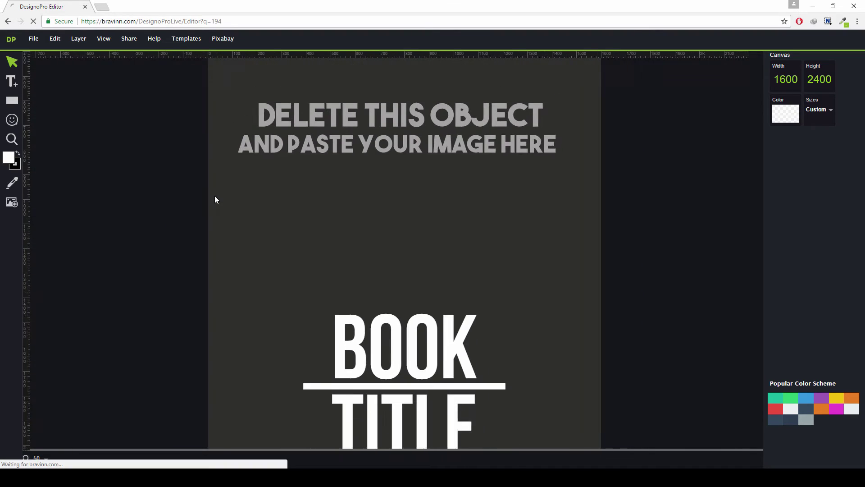
Zoom out to the whole cover and delete the dark placeholder cover group
{"action": "left_click", "coordinate": [11, 139]}
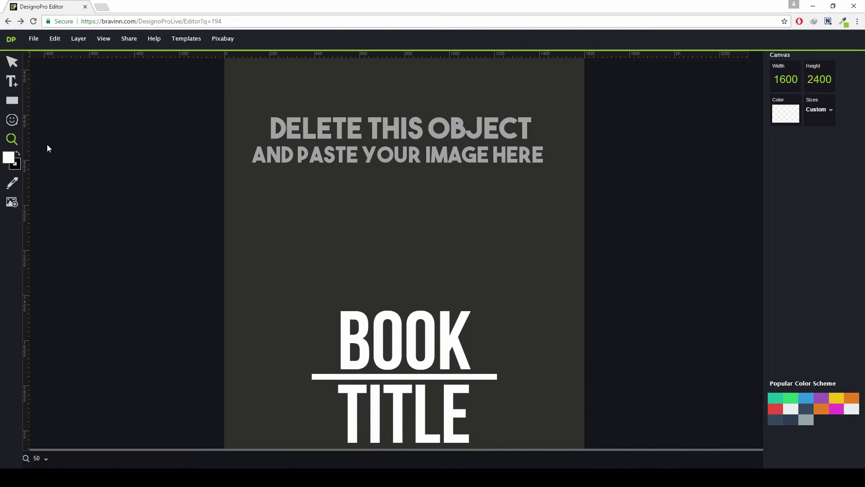
{"action": "left_click", "coordinate": [569, 236], "text": "alt"}
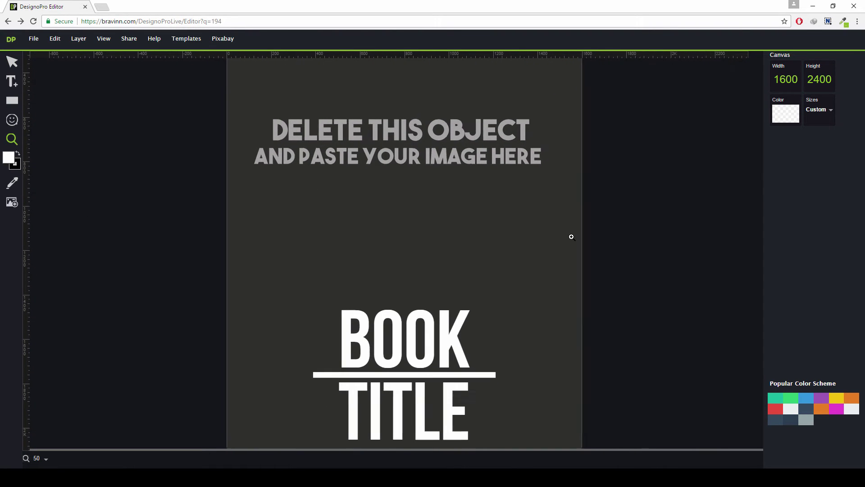
{"action": "left_click", "coordinate": [12, 62]}
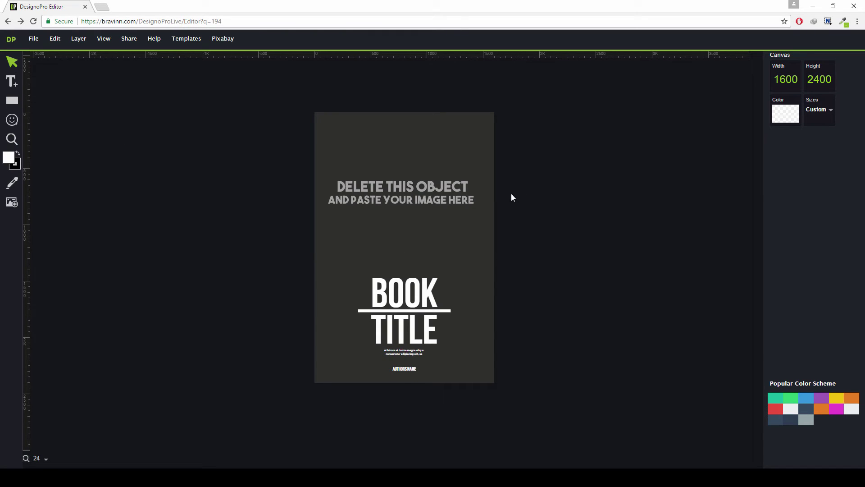
{"action": "left_click", "coordinate": [411, 149]}
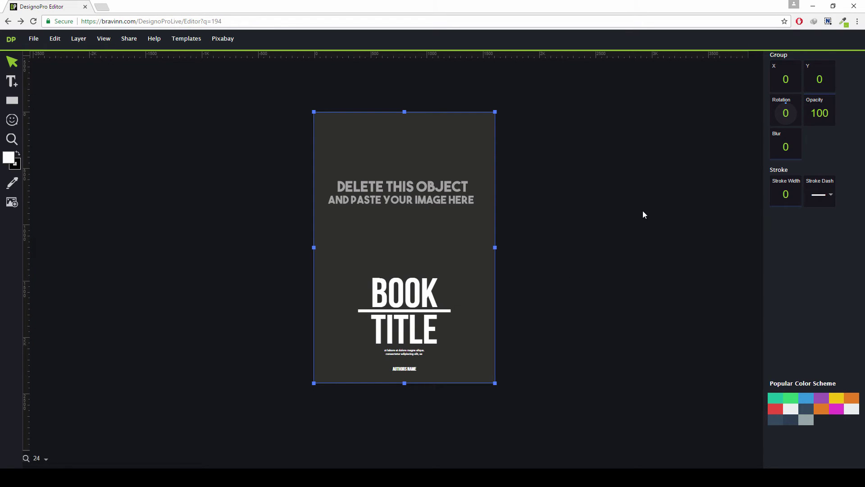
{"action": "key", "text": "Delete"}
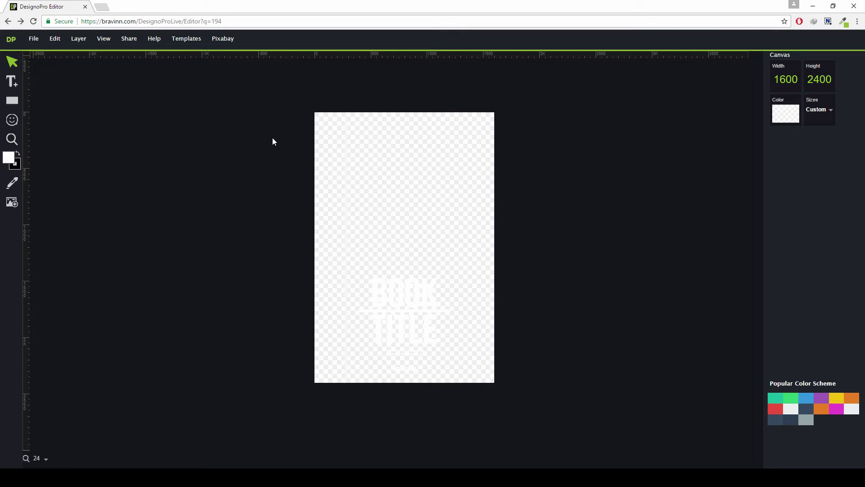
Search Pixabay stock images for 'Trees'
{"action": "left_click", "coordinate": [14, 208]}
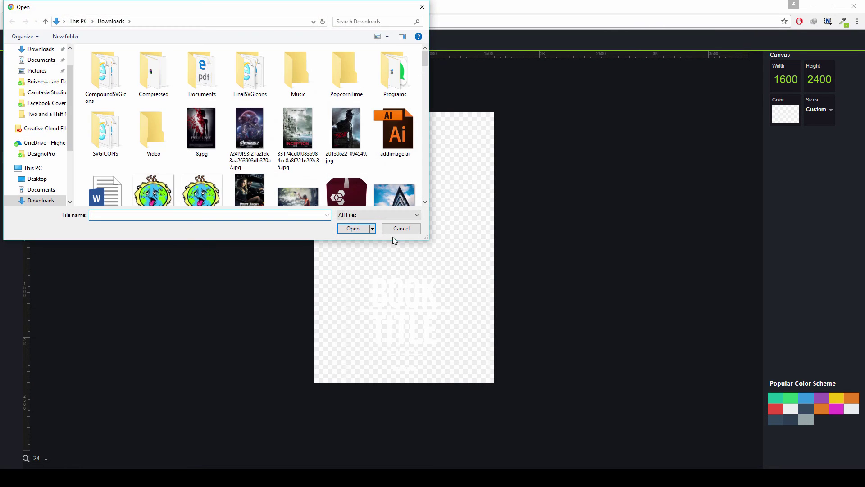
{"action": "left_click", "coordinate": [398, 229]}
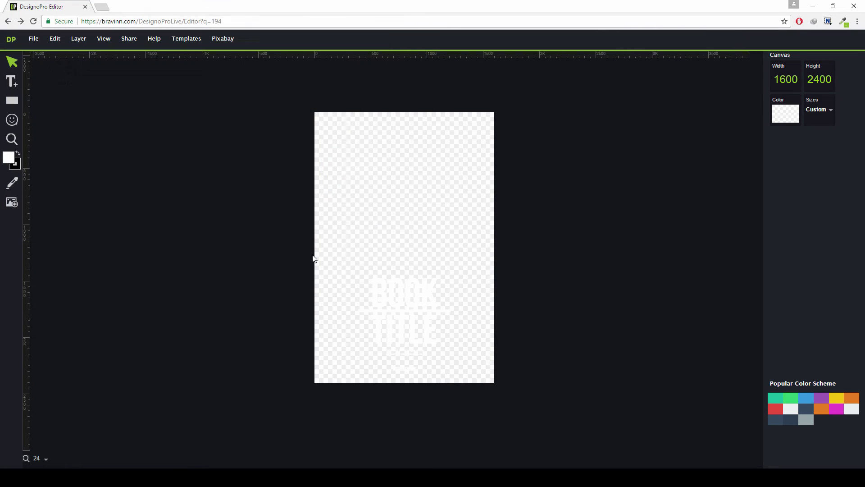
{"action": "left_click", "coordinate": [226, 39]}
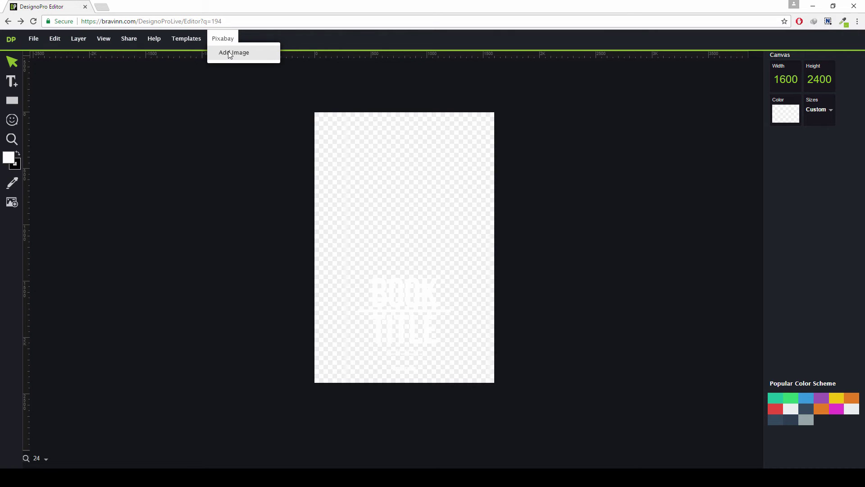
{"action": "left_click", "coordinate": [230, 55]}
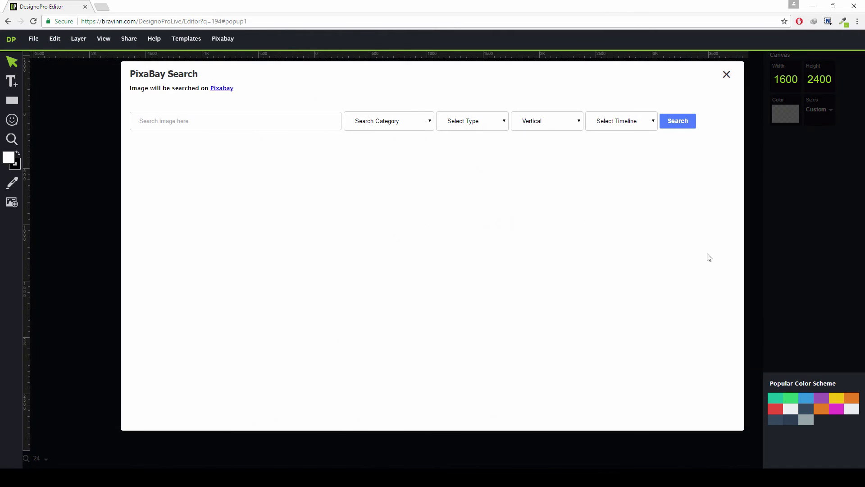
{"action": "left_click", "coordinate": [196, 123]}
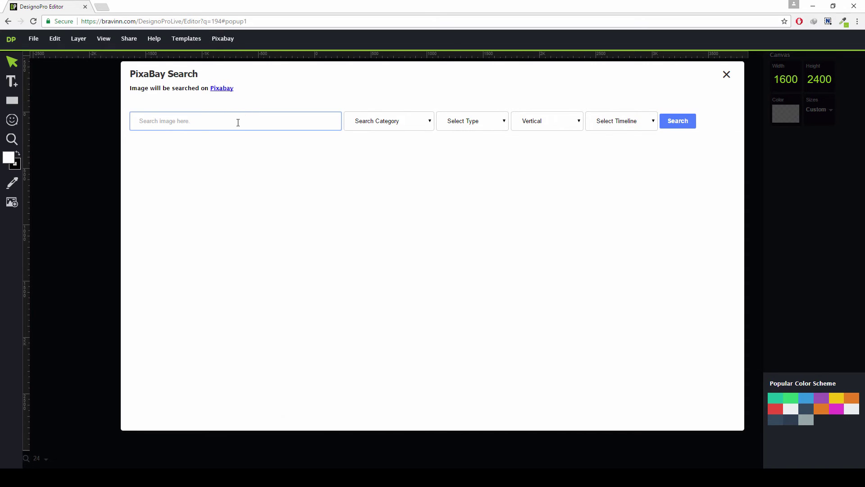
{"action": "type", "text": "Trees"}
{"action": "left_click", "coordinate": [673, 122]}
Browse the results and insert the pale leaf-on-stone photo into the cover
{"action": "key", "text": "F11"}
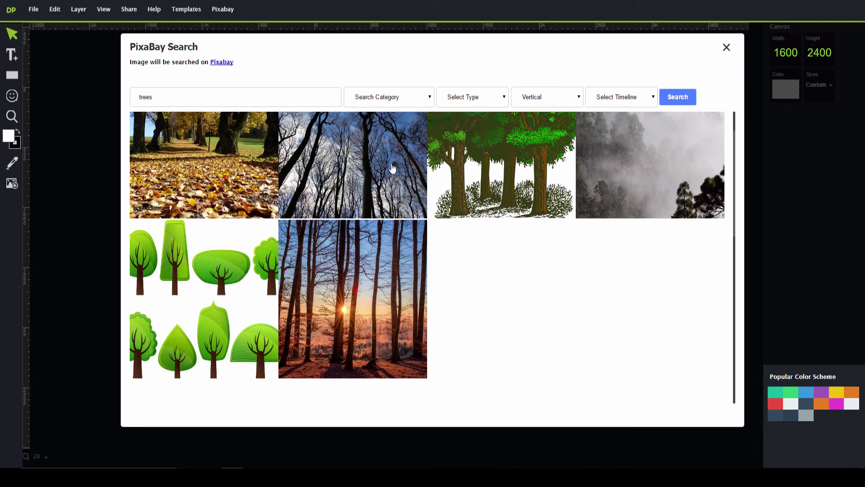
{"action": "scroll", "coordinate": [392, 168], "scroll_direction": "down", "scroll_amount": 3}
{"action": "scroll", "coordinate": [398, 135], "scroll_direction": "down", "scroll_amount": 3}
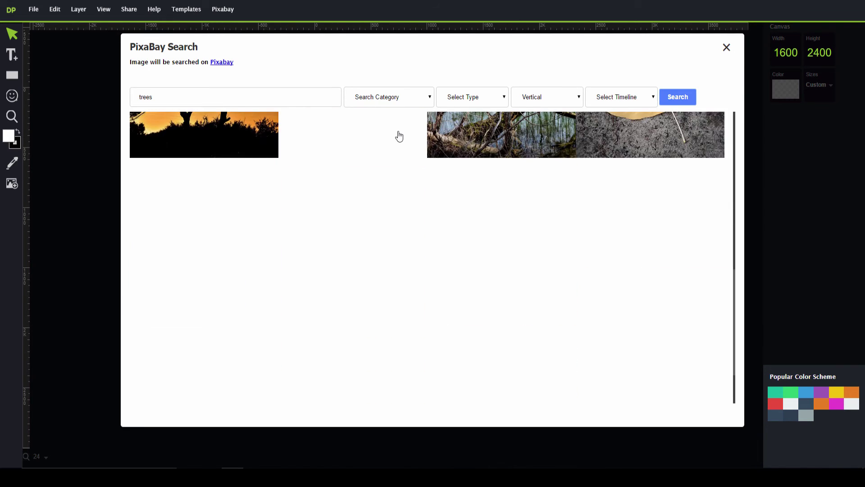
{"action": "scroll", "coordinate": [317, 218], "scroll_direction": "up", "scroll_amount": 1}
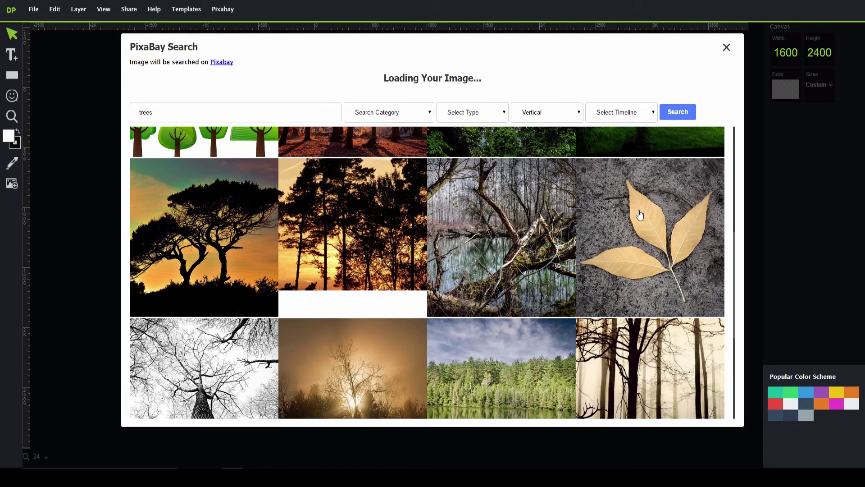
{"action": "left_click", "coordinate": [633, 219]}
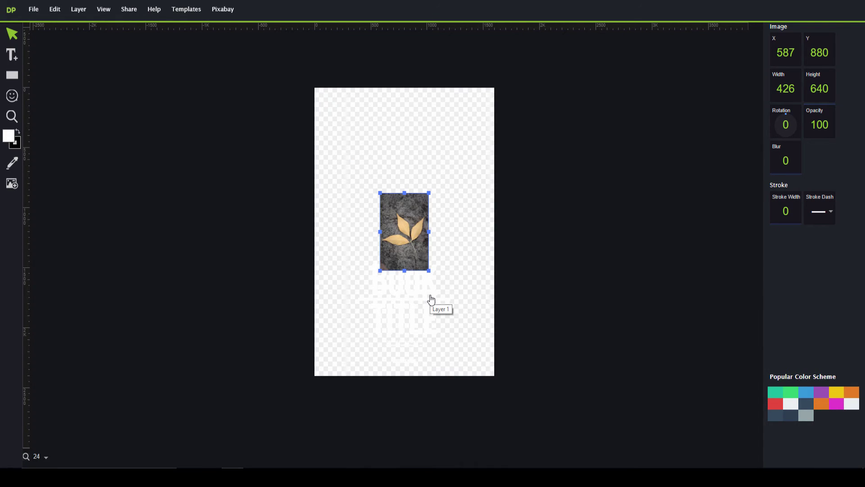
Stretch the leaf photo to cover the 1600 × 2400 page (1614 × 2425 at X -9, Y -9)
{"action": "left_click", "coordinate": [423, 206]}
{"action": "left_click", "coordinate": [431, 199]}
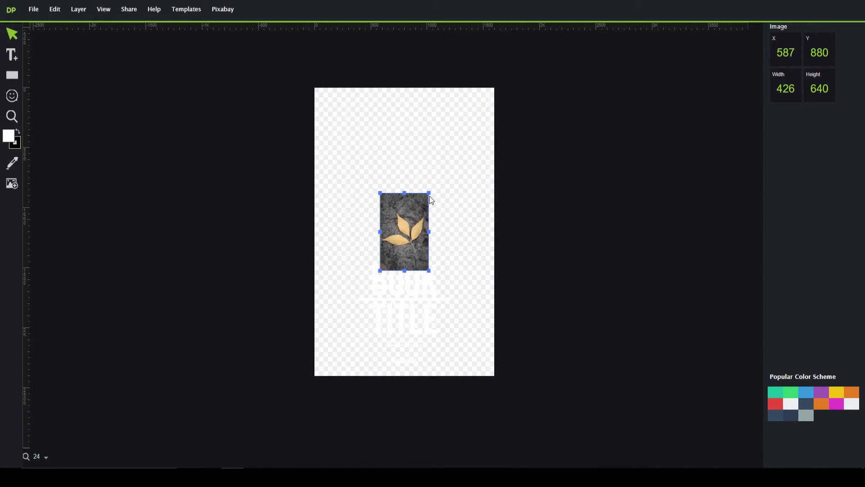
{"action": "mouse_move", "coordinate": [430, 192]}
{"action": "left_mouse_down"}
{"action": "mouse_move", "coordinate": [497, 102]}
{"action": "mouse_move", "coordinate": [496, 86]}
{"action": "left_mouse_up"}
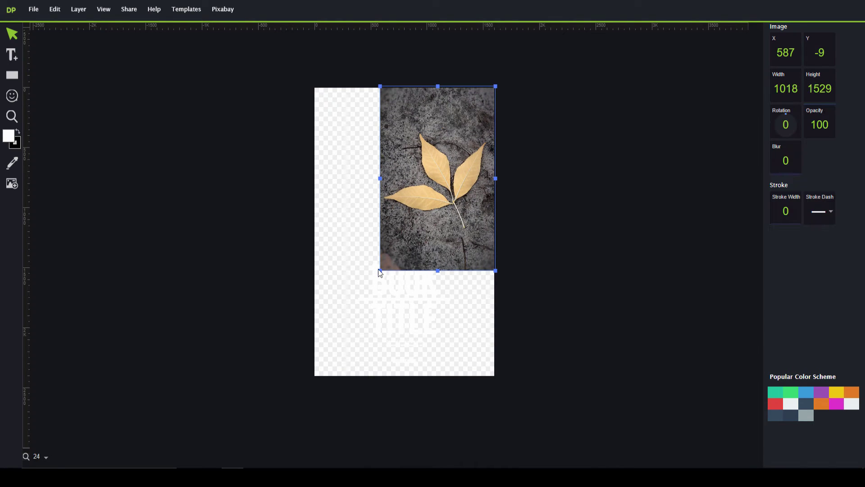
{"action": "left_click_drag", "start_coordinate": [378, 271], "coordinate": [311, 378]}
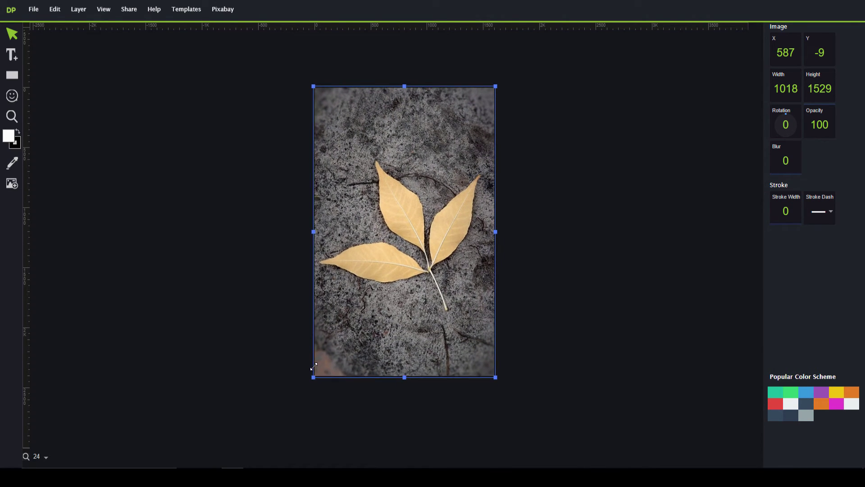
{"action": "left_click", "coordinate": [532, 266]}
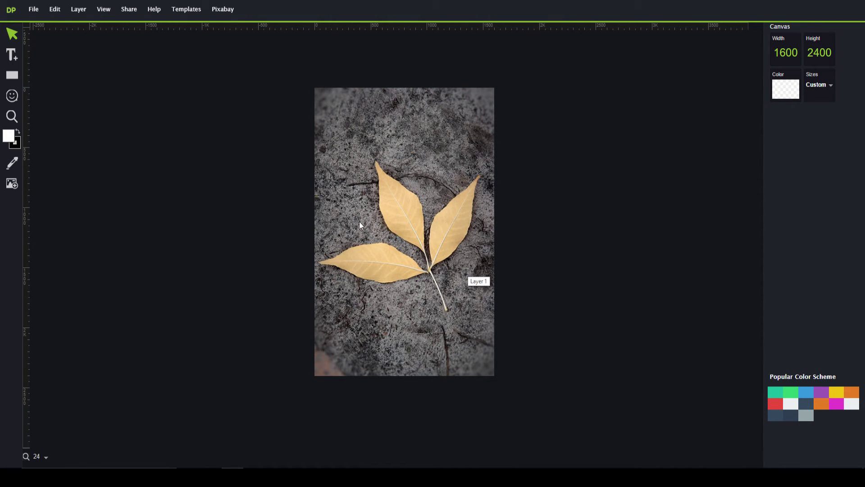
{"action": "left_click", "coordinate": [379, 147]}
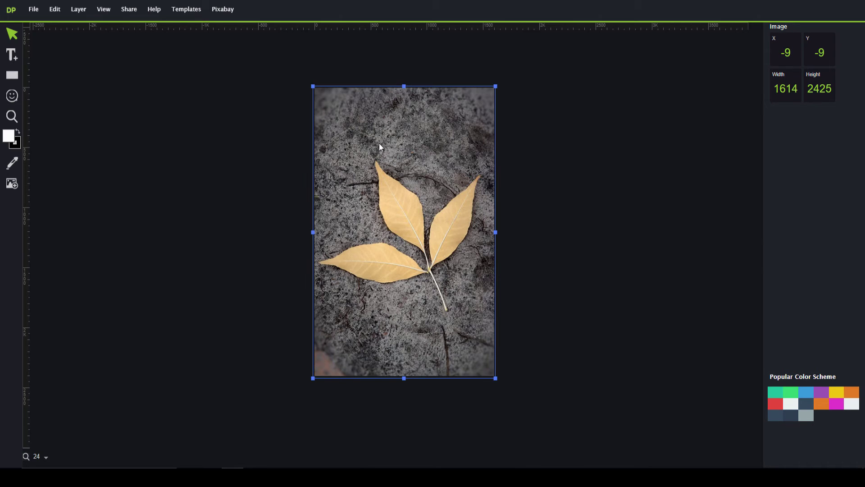
Send the leaf photo to the back so the white BOOK TITLE text shows over it
{"action": "right_click", "coordinate": [380, 147]}
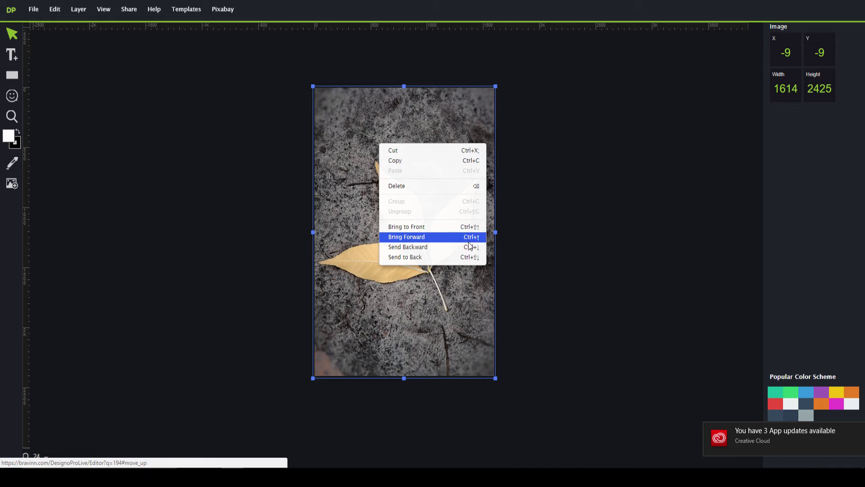
{"action": "left_click", "coordinate": [415, 259]}
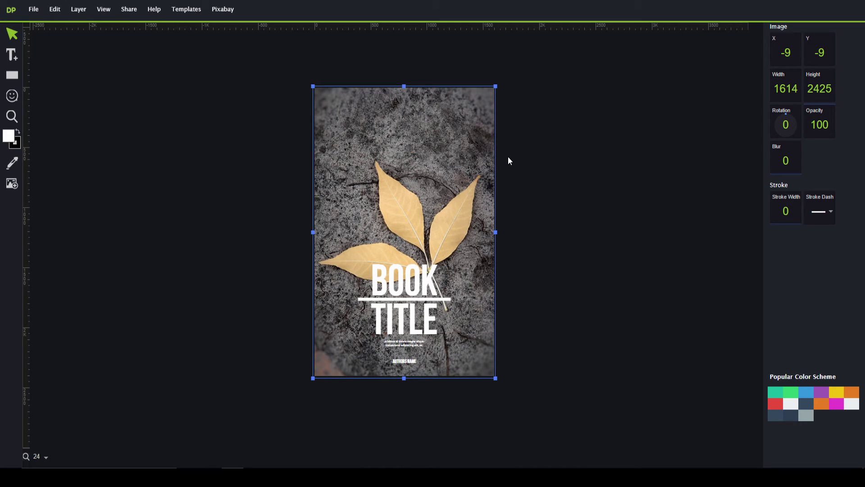
{"action": "left_click", "coordinate": [524, 165]}
Group the BOOK text, the line beneath it and the TITLE text
{"action": "left_click", "coordinate": [450, 180]}
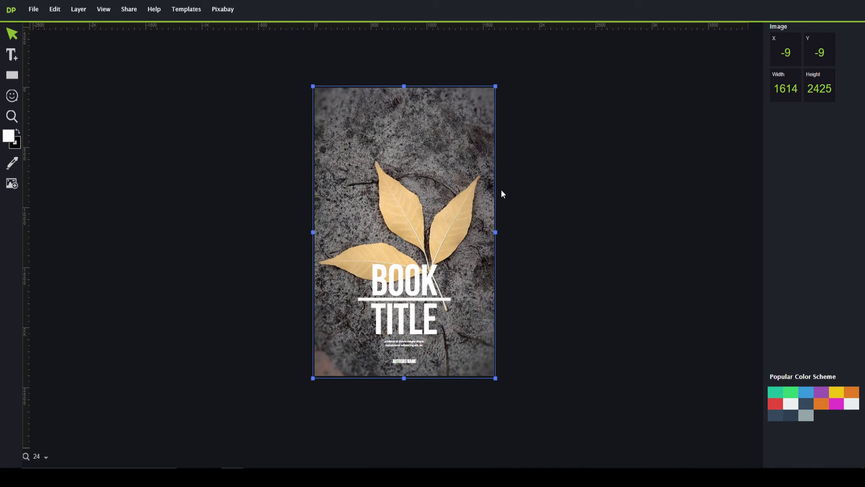
{"action": "left_click", "coordinate": [501, 191]}
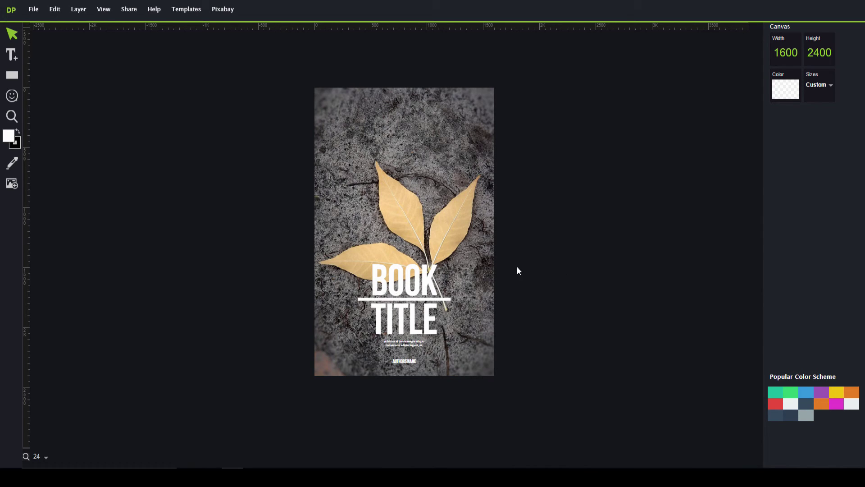
{"action": "left_click", "coordinate": [390, 270]}
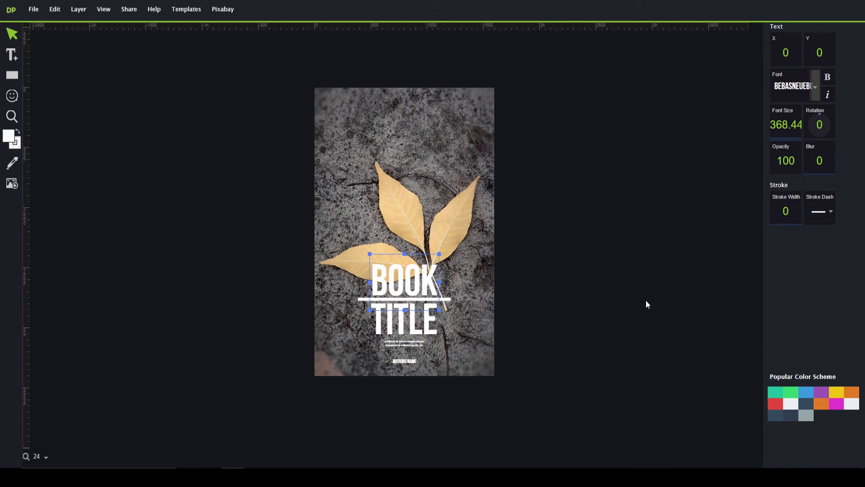
{"action": "left_click", "coordinate": [646, 301]}
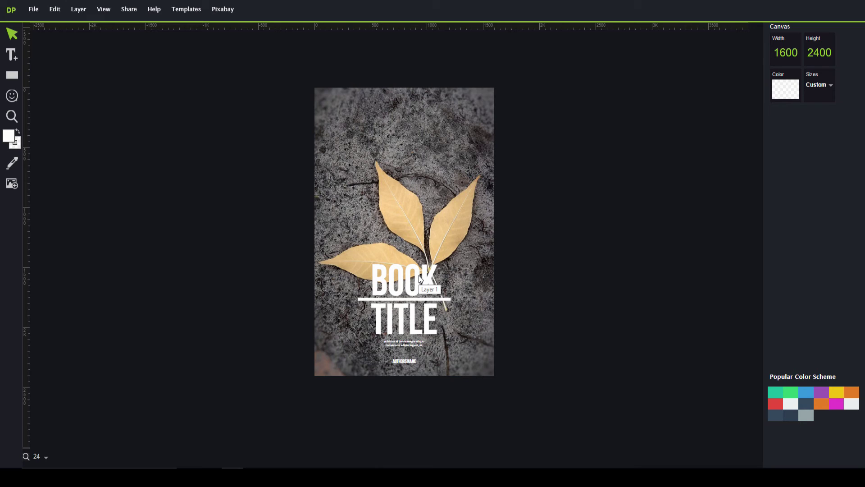
{"action": "left_click", "coordinate": [381, 273]}
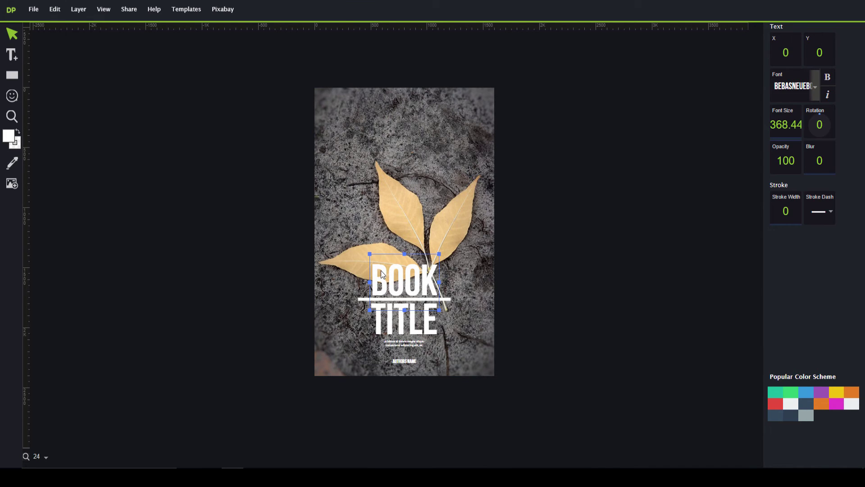
{"action": "left_click", "coordinate": [449, 300], "text": "shift"}
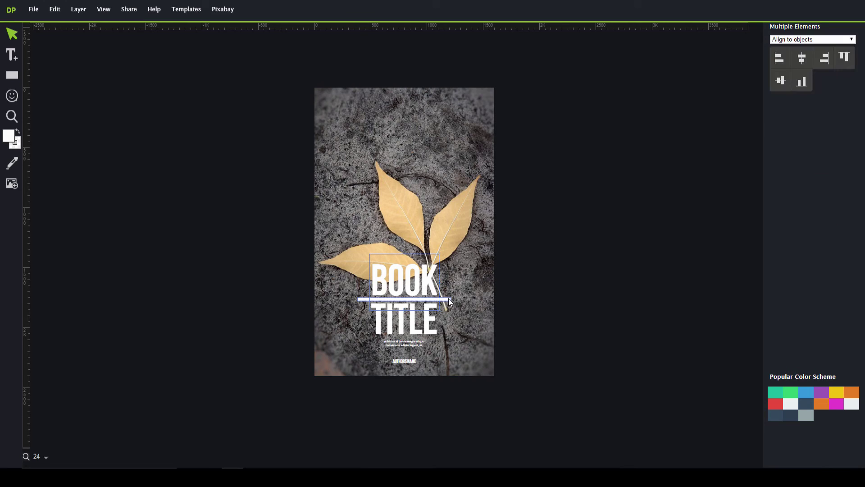
{"action": "left_click", "coordinate": [424, 330], "text": "shift"}
{"action": "key", "text": "ctrl+g"}
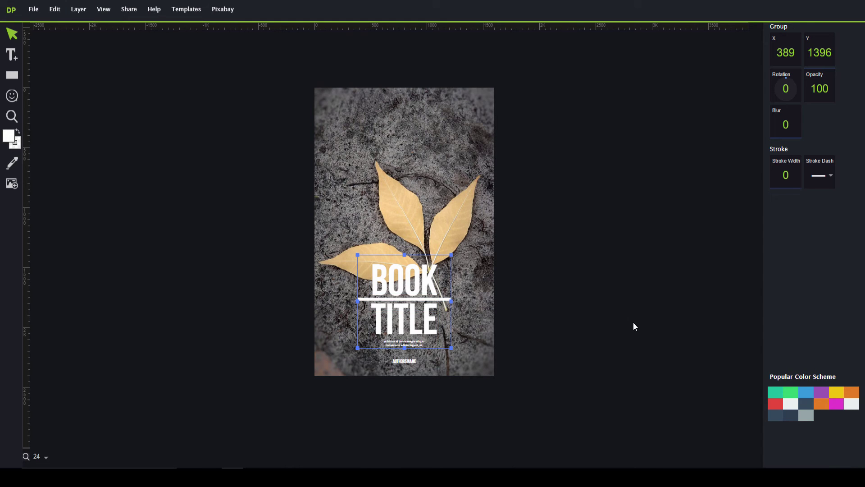
Drag the BOOK TITLE group to the top of the cover at X 417, Y 12
{"action": "left_click", "coordinate": [574, 308]}
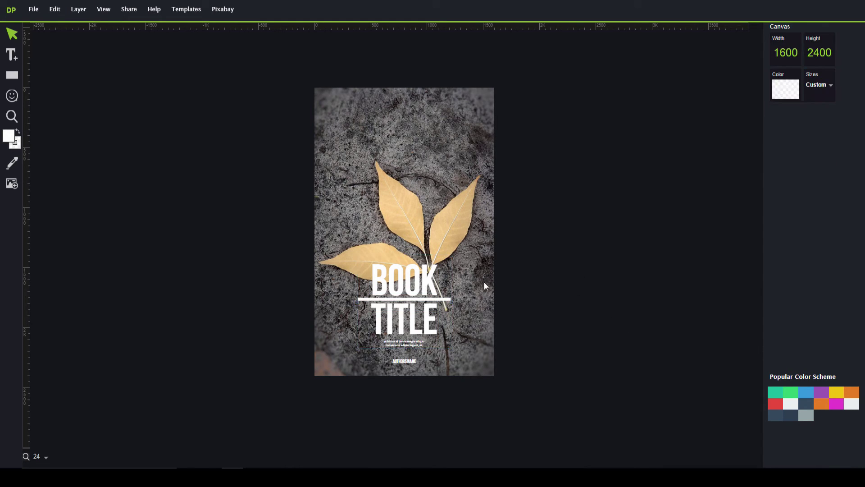
{"action": "left_click", "coordinate": [434, 280]}
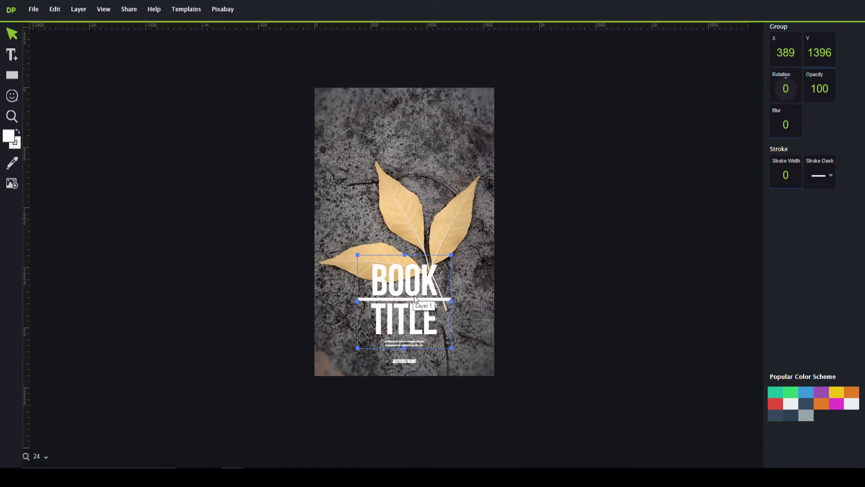
{"action": "left_click_drag", "start_coordinate": [415, 293], "coordinate": [419, 132]}
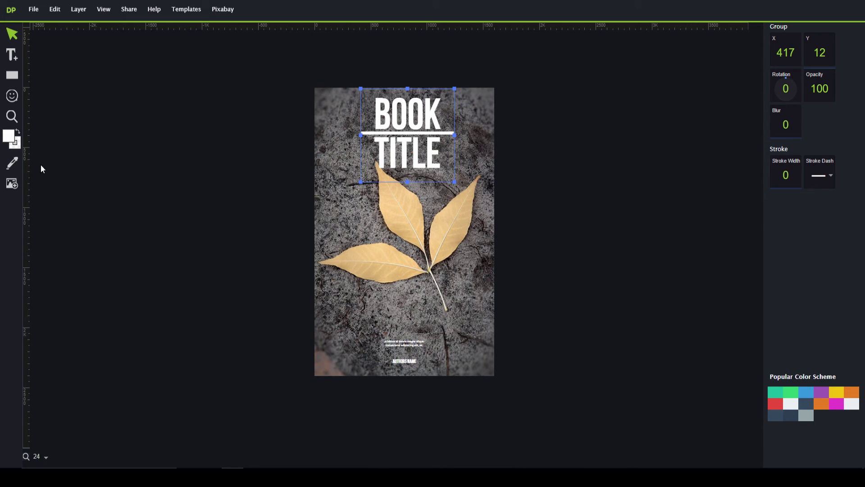
Recolour the BOOK TITLE heading pale cream (#ffebba)
{"action": "left_click", "coordinate": [15, 142]}
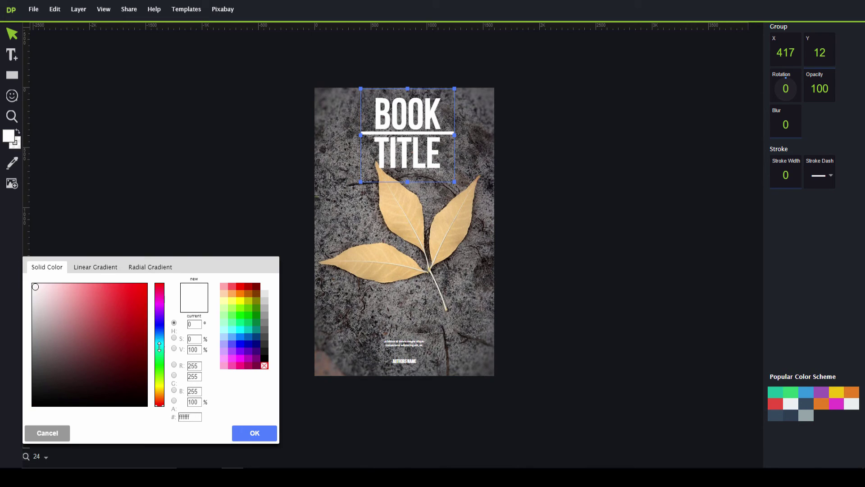
{"action": "left_click_drag", "start_coordinate": [162, 361], "coordinate": [161, 391]}
{"action": "left_click_drag", "start_coordinate": [112, 325], "coordinate": [67, 284]}
{"action": "left_click", "coordinate": [247, 434]}
Reselect the BOOK TITLE group and bring its fill colour settings back up
{"action": "left_click", "coordinate": [214, 285]}
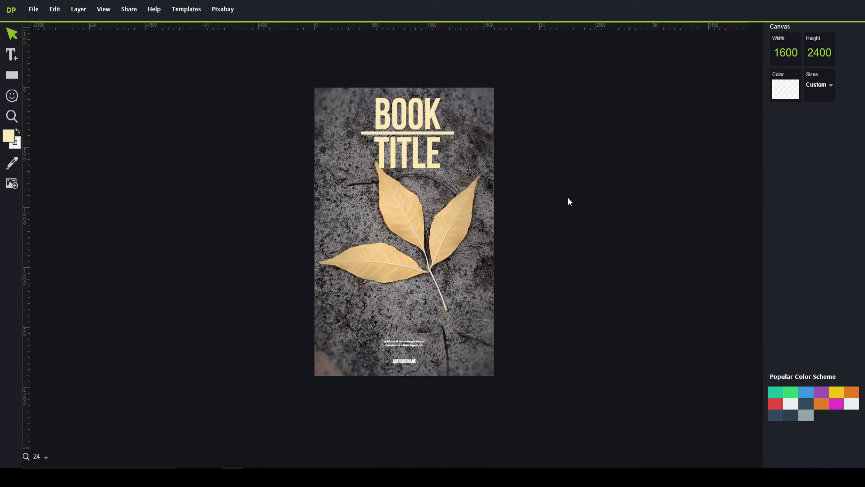
{"action": "left_click", "coordinate": [421, 154]}
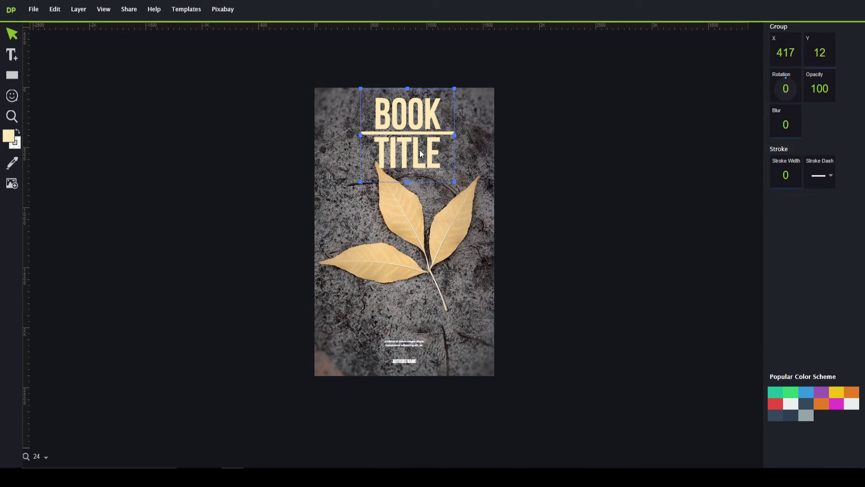
{"action": "left_click", "coordinate": [8, 137]}
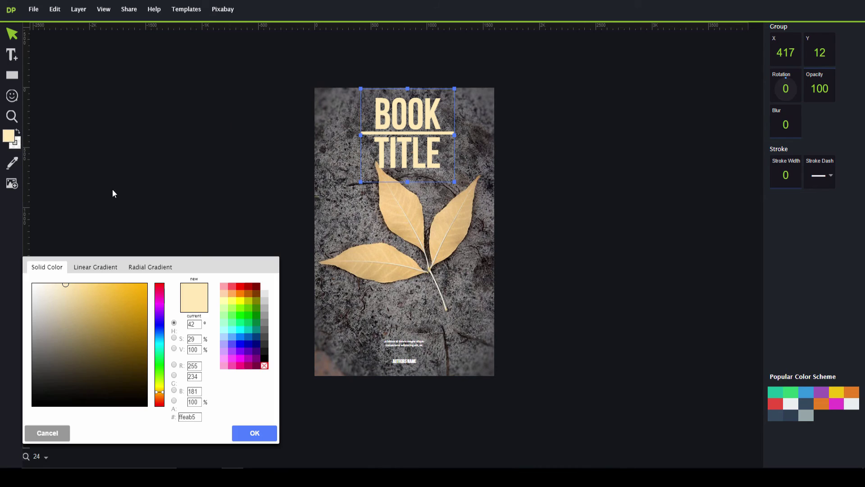
Switch the title fill to a diagonal linear gradient ending in bright red
{"action": "left_click", "coordinate": [106, 274]}
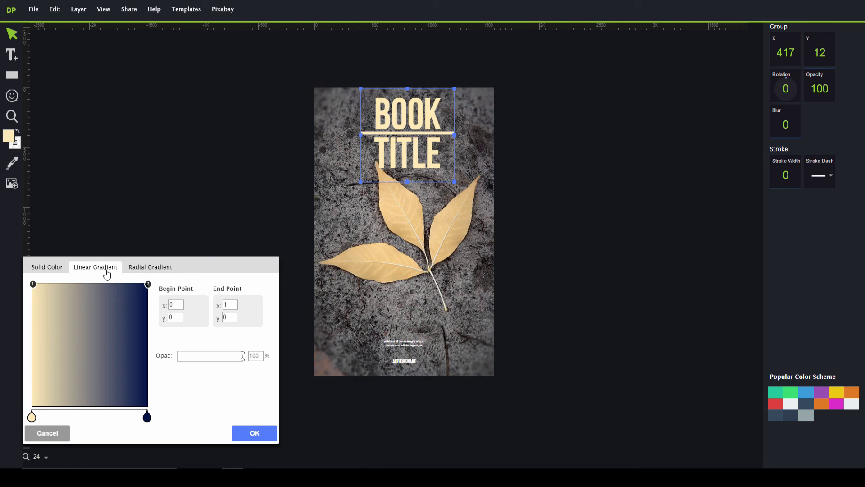
{"action": "left_click_drag", "start_coordinate": [148, 284], "coordinate": [145, 382]}
{"action": "left_click", "coordinate": [147, 419]}
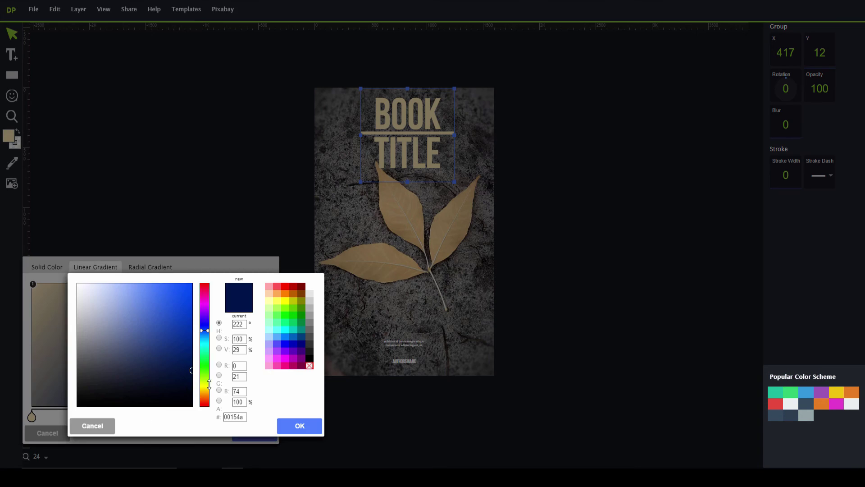
{"action": "left_click", "coordinate": [205, 404]}
{"action": "left_click", "coordinate": [183, 300]}
{"action": "left_click", "coordinate": [299, 425]}
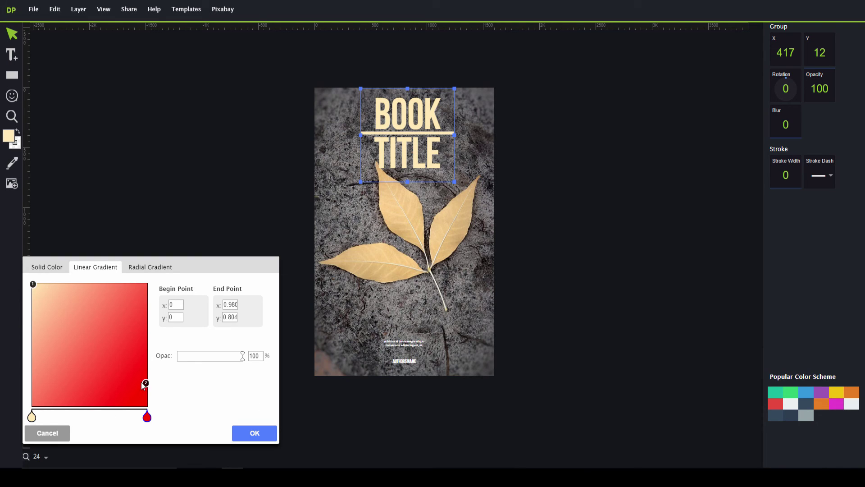
{"action": "mouse_move", "coordinate": [146, 383]}
{"action": "left_mouse_down"}
{"action": "mouse_move", "coordinate": [108, 353]}
{"action": "mouse_move", "coordinate": [137, 397]}
{"action": "left_mouse_up"}
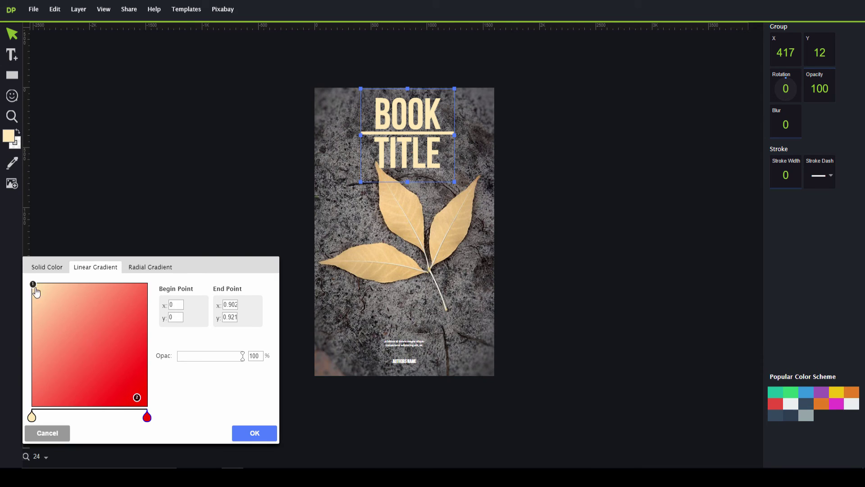
{"action": "mouse_move", "coordinate": [33, 284]}
{"action": "left_mouse_down"}
{"action": "mouse_move", "coordinate": [44, 299]}
{"action": "mouse_move", "coordinate": [37, 290]}
{"action": "left_mouse_up"}
{"action": "mouse_move", "coordinate": [138, 397]}
{"action": "left_mouse_down"}
{"action": "mouse_move", "coordinate": [144, 335]}
{"action": "mouse_move", "coordinate": [115, 370]}
{"action": "mouse_move", "coordinate": [139, 398]}
{"action": "left_mouse_up"}
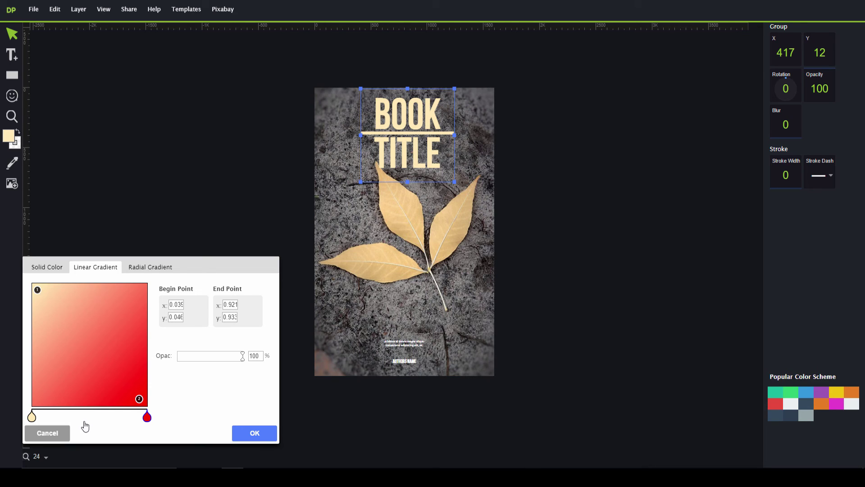
Add three colour stops to the gradient bar, colouring them blue and olive
{"action": "left_click", "coordinate": [59, 416]}
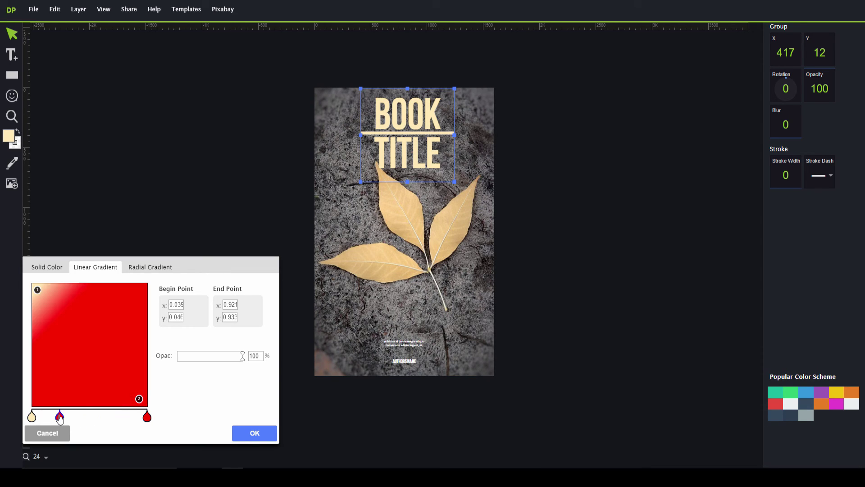
{"action": "left_click", "coordinate": [86, 415]}
{"action": "left_click", "coordinate": [103, 416]}
{"action": "double_click", "coordinate": [87, 417]}
{"action": "left_click", "coordinate": [190, 317]}
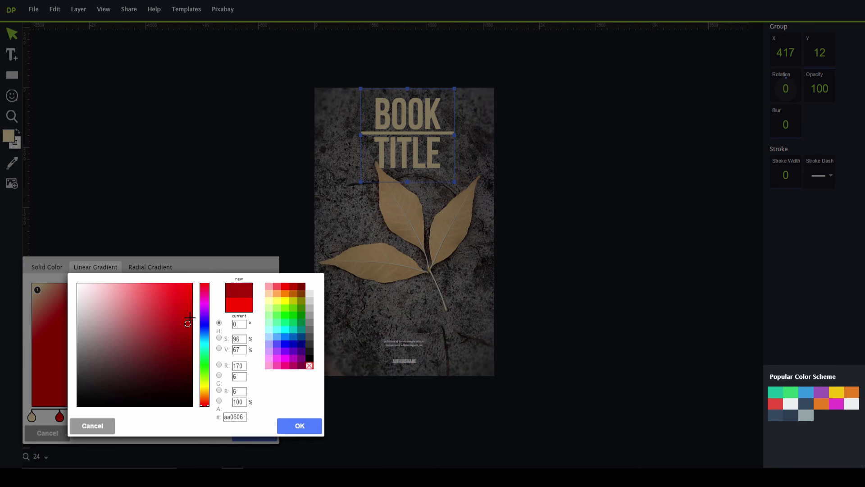
{"action": "left_click", "coordinate": [204, 323]}
{"action": "left_click", "coordinate": [287, 426]}
{"action": "left_click", "coordinate": [60, 416]}
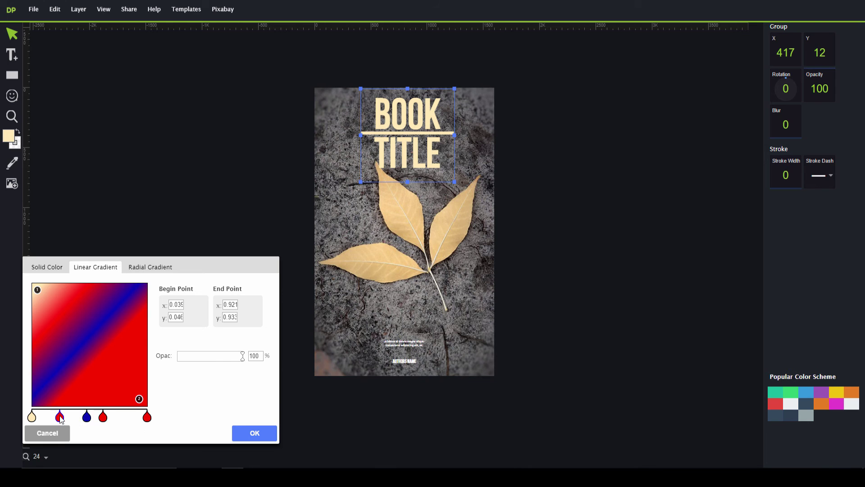
{"action": "double_click", "coordinate": [60, 415]}
{"action": "left_click", "coordinate": [175, 368]}
{"action": "left_click", "coordinate": [203, 381]}
{"action": "left_click", "coordinate": [291, 424]}
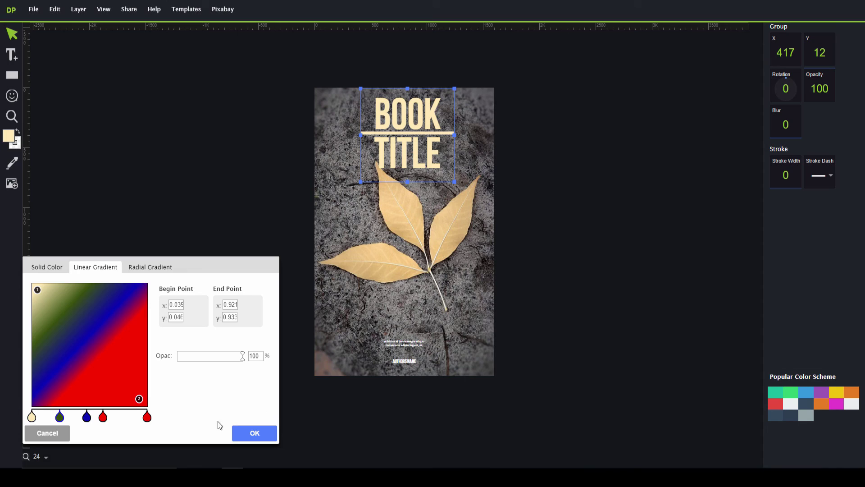
Make a stop light green and reposition it, then drag off the blue and dark green stops
{"action": "double_click", "coordinate": [105, 415]}
{"action": "left_click", "coordinate": [204, 360]}
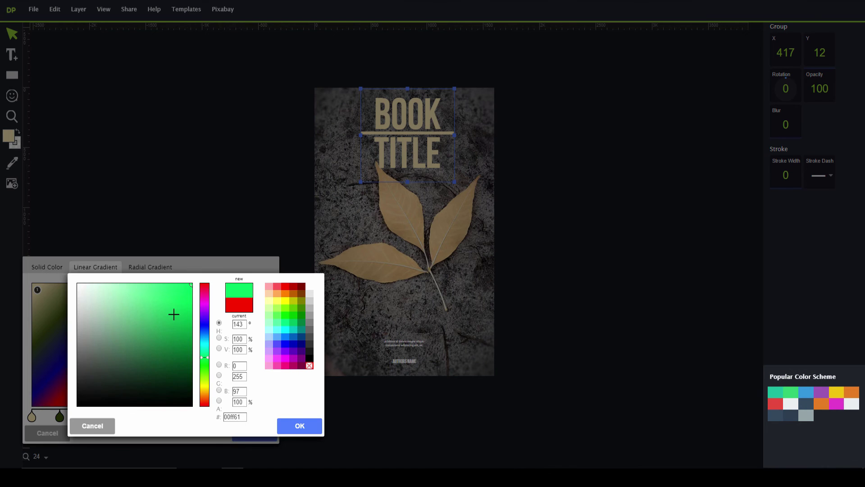
{"action": "left_click", "coordinate": [175, 306]}
{"action": "left_click", "coordinate": [291, 426]}
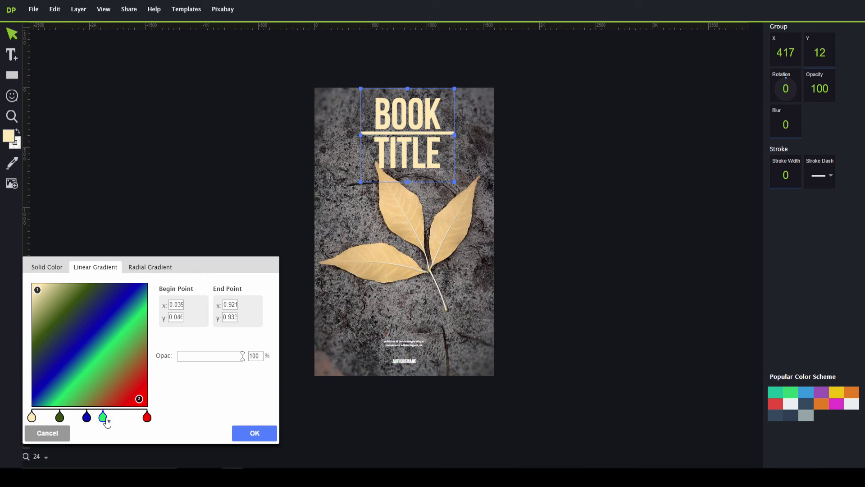
{"action": "left_click_drag", "start_coordinate": [102, 415], "coordinate": [54, 418]}
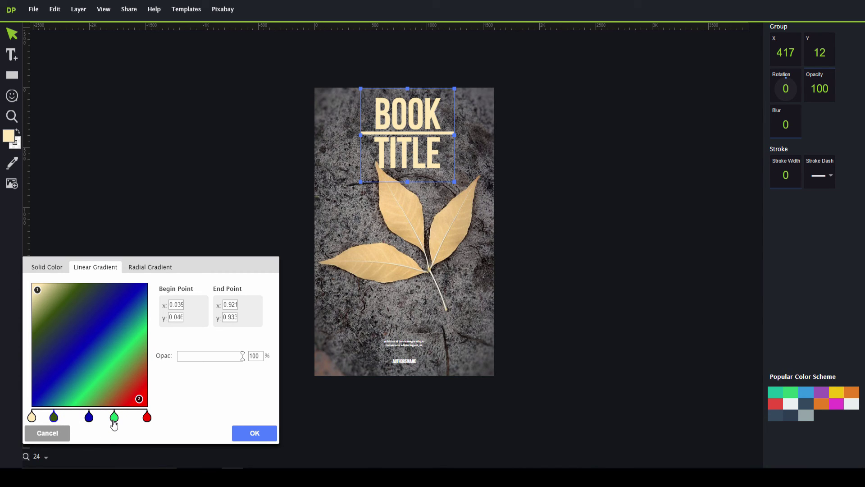
{"action": "left_click_drag", "start_coordinate": [114, 424], "coordinate": [202, 419]}
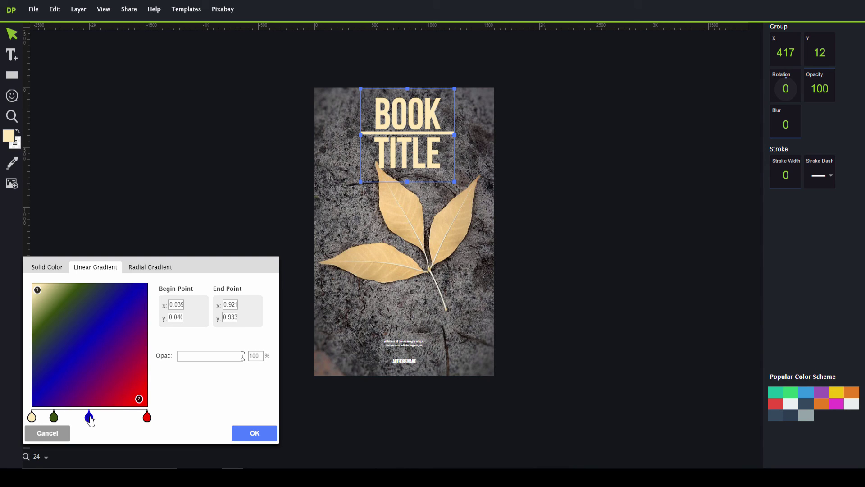
{"action": "left_click_drag", "start_coordinate": [89, 415], "coordinate": [178, 234]}
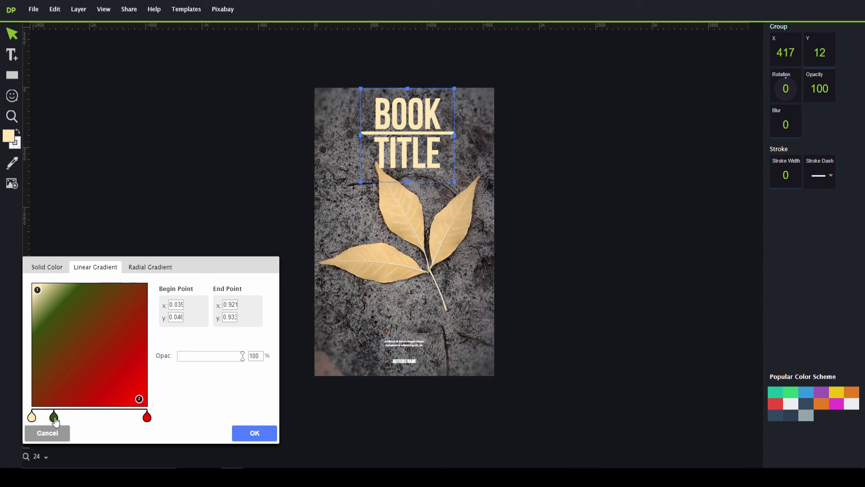
{"action": "left_click_drag", "start_coordinate": [53, 415], "coordinate": [122, 136]}
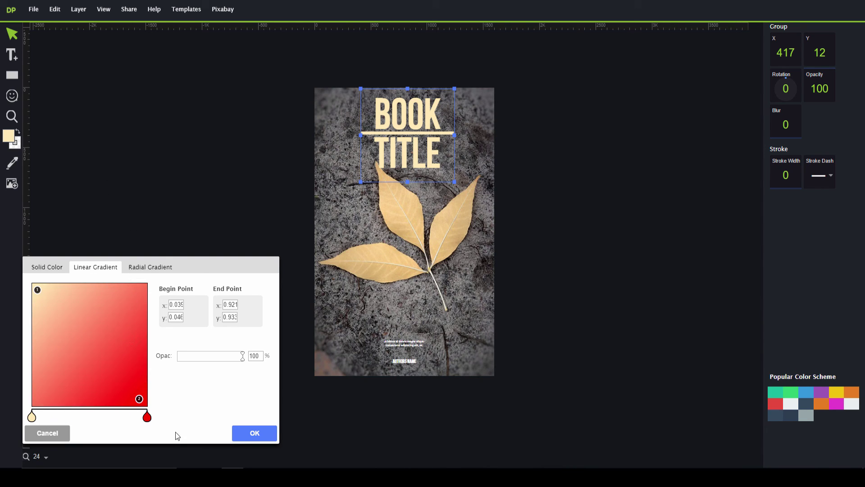
Try a radial gradient with a 15% centre, then return to the linear cream-to-red gradient
{"action": "left_click", "coordinate": [143, 270]}
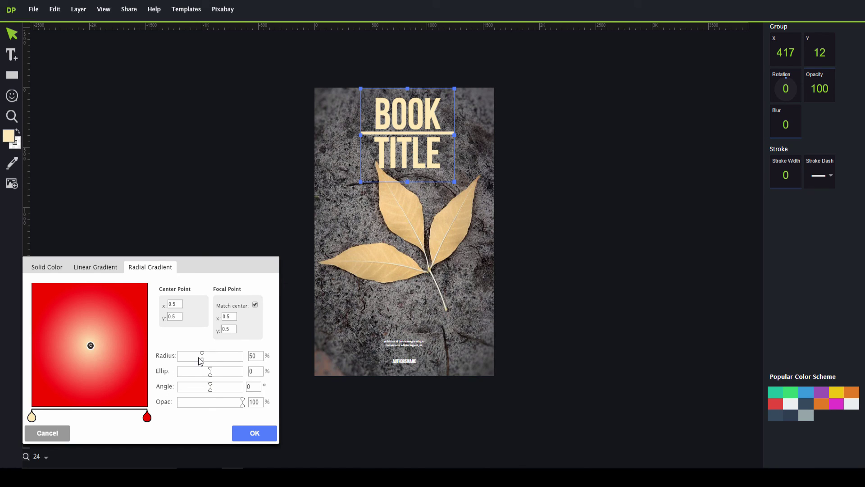
{"action": "left_click_drag", "start_coordinate": [201, 356], "coordinate": [214, 373]}
{"action": "mouse_move", "coordinate": [243, 402]}
{"action": "left_mouse_down"}
{"action": "mouse_move", "coordinate": [210, 401]}
{"action": "mouse_move", "coordinate": [242, 401]}
{"action": "left_mouse_up"}
{"action": "left_click", "coordinate": [113, 268]}
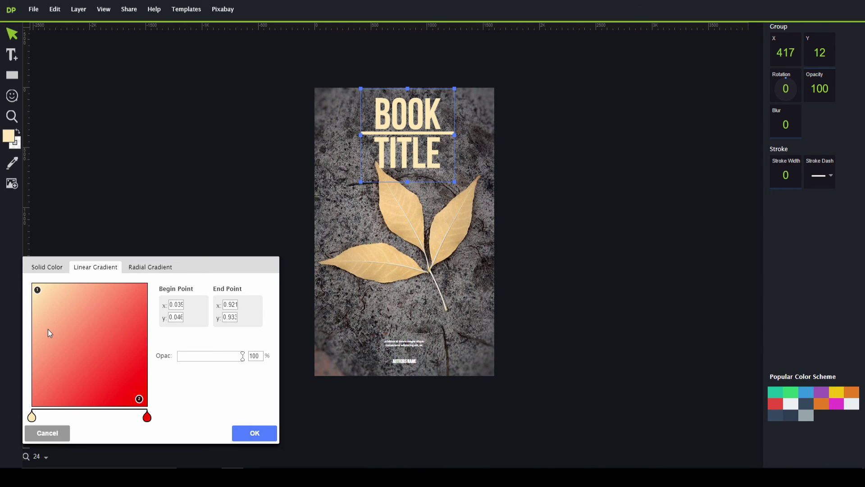
Apply the gradient fill and nudge the BOOK TITLE group to X 381, Y 44
{"action": "left_click", "coordinate": [250, 434]}
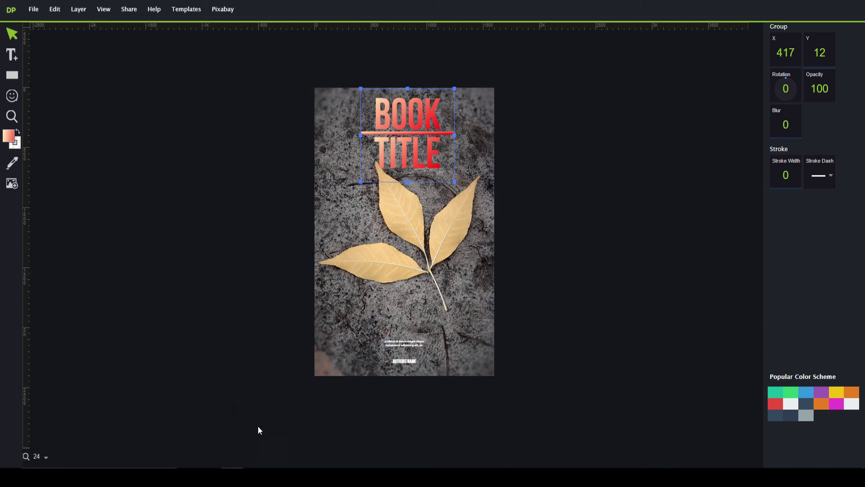
{"action": "left_click", "coordinate": [547, 178]}
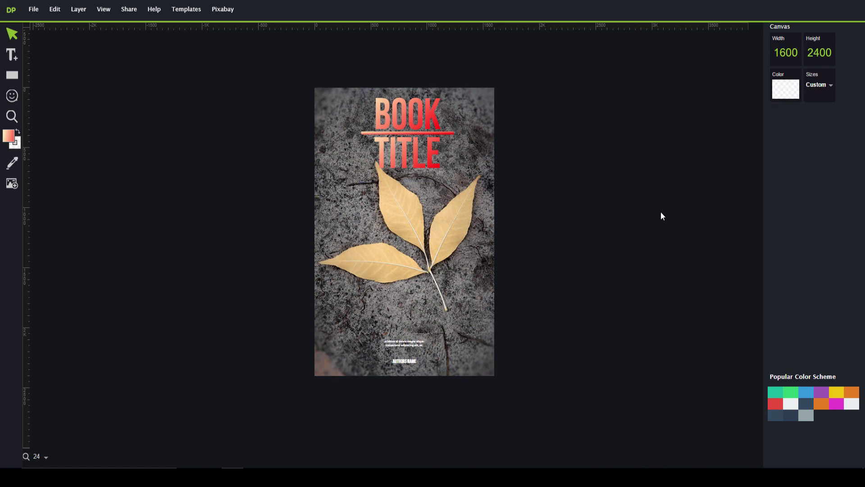
{"action": "mouse_move", "coordinate": [435, 161]}
{"action": "left_mouse_down"}
{"action": "mouse_move", "coordinate": [438, 186]}
{"action": "mouse_move", "coordinate": [433, 166]}
{"action": "left_mouse_up"}
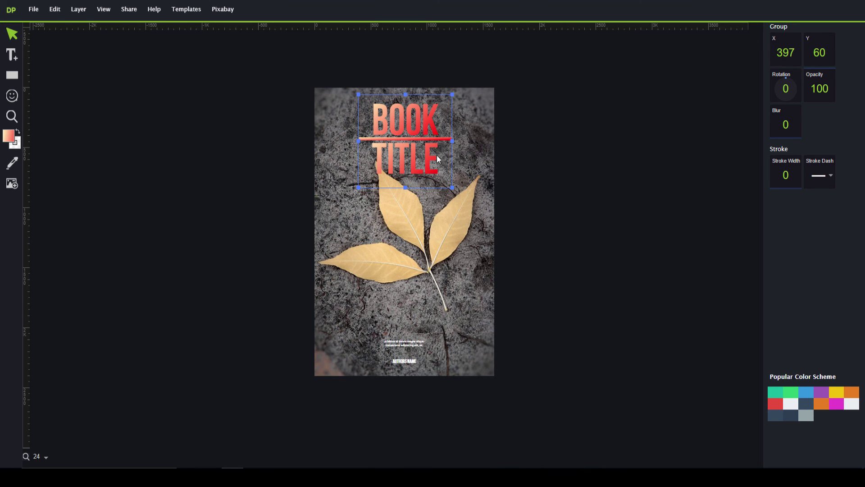
{"action": "left_click_drag", "start_coordinate": [436, 155], "coordinate": [434, 153]}
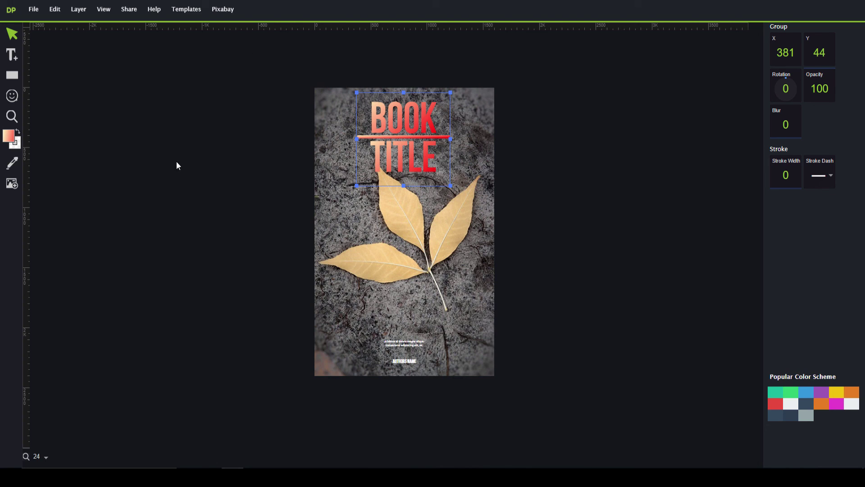
{"action": "left_click", "coordinate": [277, 179]}
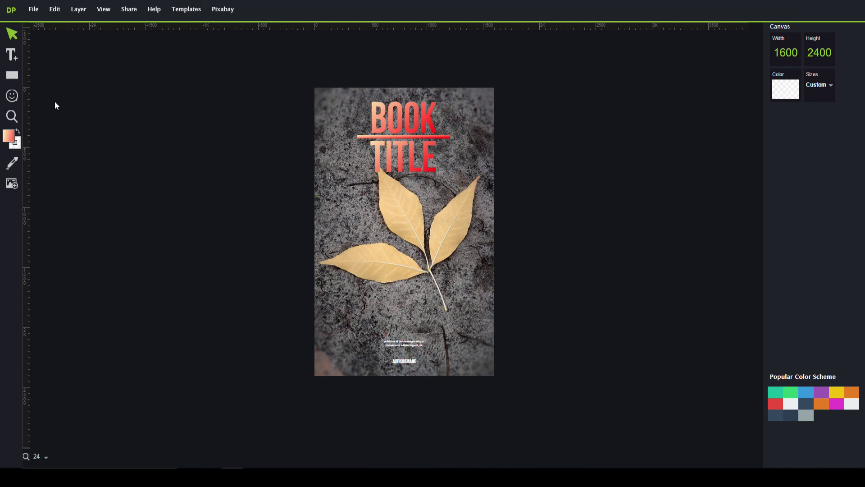
Draw a gradient rectangle over the leaves and convert it to a path
{"action": "left_click", "coordinate": [18, 79]}
{"action": "mouse_move", "coordinate": [345, 187]}
{"action": "left_mouse_down"}
{"action": "mouse_move", "coordinate": [483, 290]}
{"action": "mouse_move", "coordinate": [483, 259]}
{"action": "left_mouse_up"}
{"action": "left_click", "coordinate": [12, 33]}
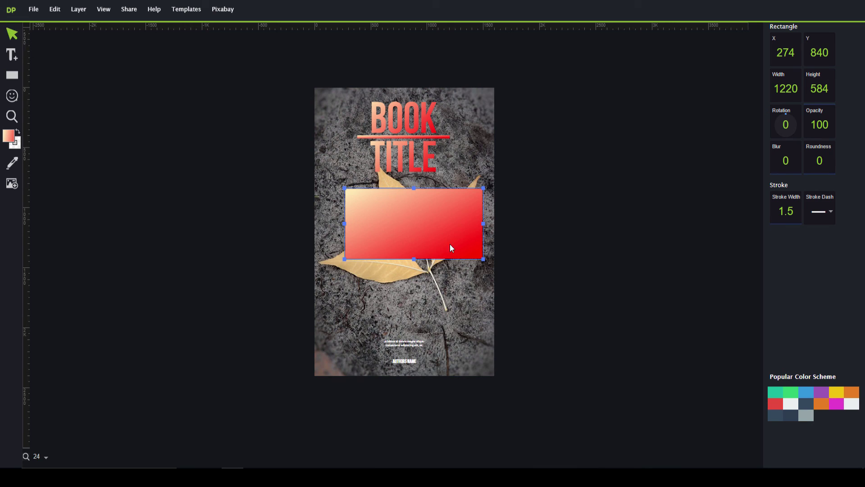
{"action": "right_click", "coordinate": [442, 206]}
{"action": "left_click", "coordinate": [419, 207]}
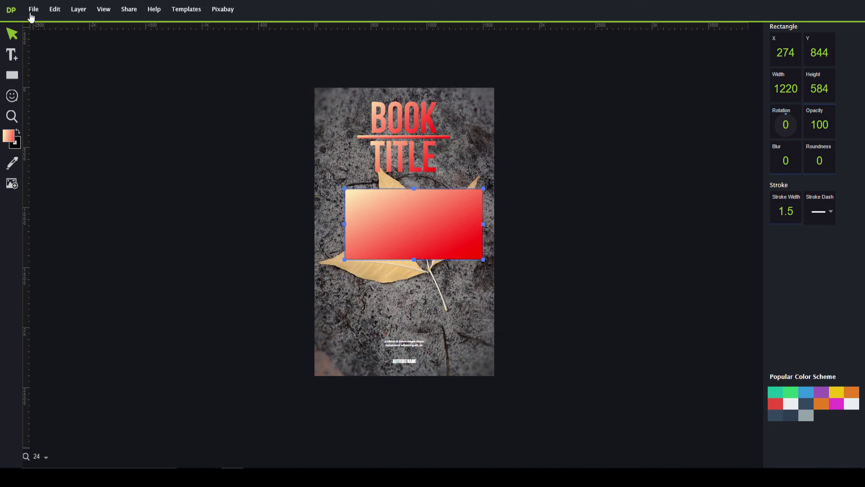
{"action": "left_click", "coordinate": [54, 9]}
{"action": "mouse_move", "coordinate": [74, 12]}
{"action": "left_click", "coordinate": [99, 127]}
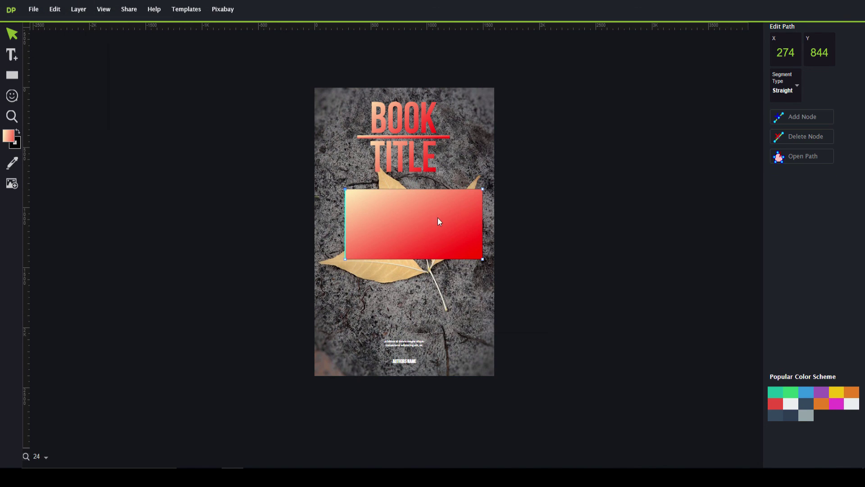
Pull a new top node down to notch the shape's top edge into a V
{"action": "double_click", "coordinate": [416, 208]}
{"action": "left_click_drag", "start_coordinate": [345, 189], "coordinate": [416, 230]}
{"action": "left_click", "coordinate": [344, 188]}
{"action": "left_click", "coordinate": [482, 260]}
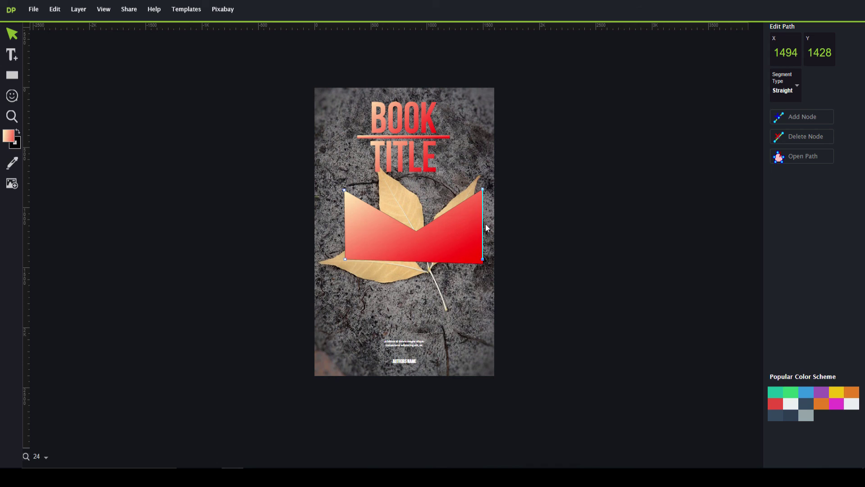
{"action": "left_click", "coordinate": [345, 258]}
{"action": "left_click_drag", "start_coordinate": [345, 259], "coordinate": [345, 259]}
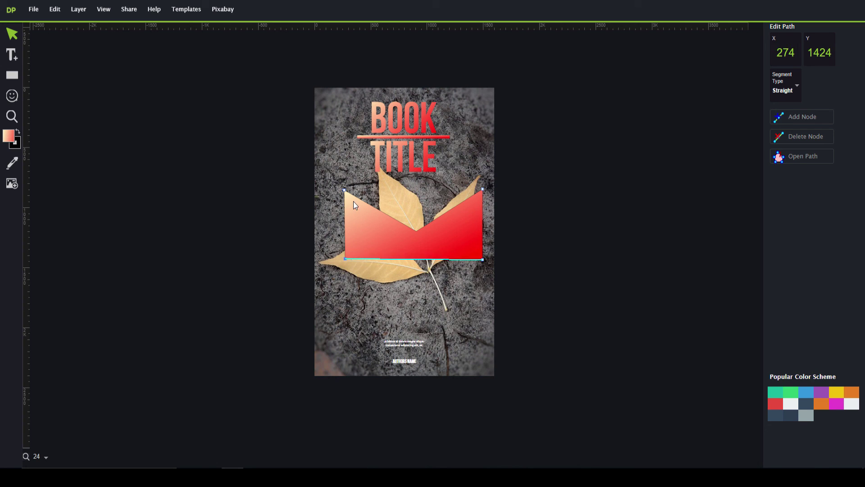
{"action": "left_click", "coordinate": [416, 228]}
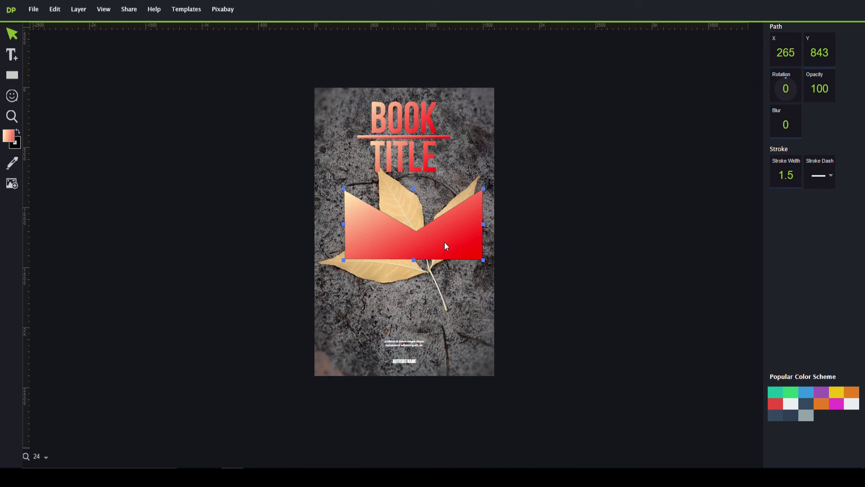
{"action": "left_click_drag", "start_coordinate": [445, 245], "coordinate": [444, 246]}
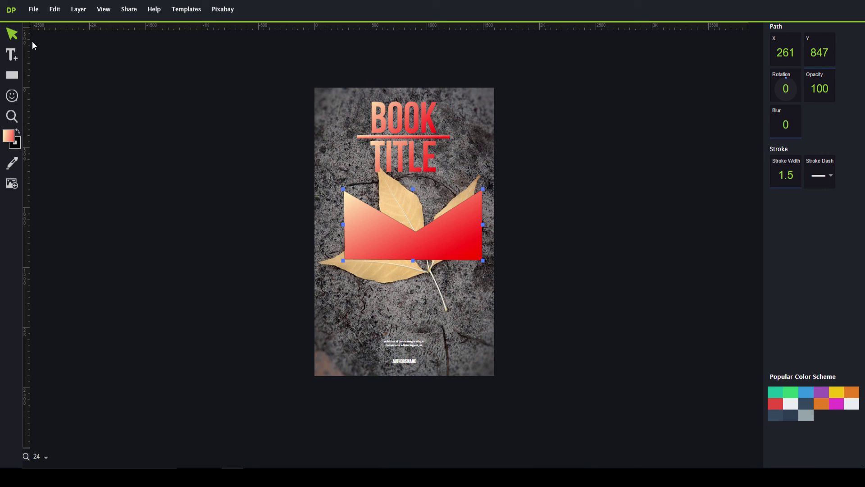
Deselect the chevron, then pick the blonde girl in a pink top from the Cartoon templates as a 600 × 600 canvas
{"action": "key", "text": "Delete"}
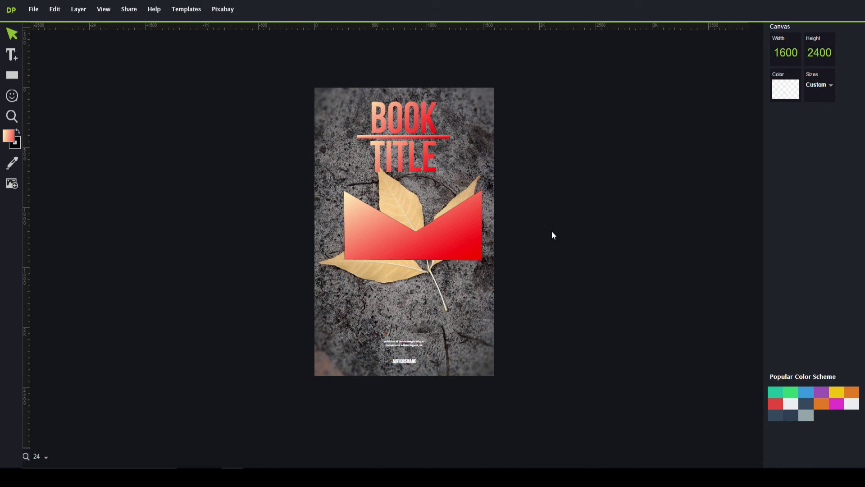
{"action": "left_click", "coordinate": [186, 9]}
{"action": "left_click", "coordinate": [203, 23]}
{"action": "left_click", "coordinate": [801, 23]}
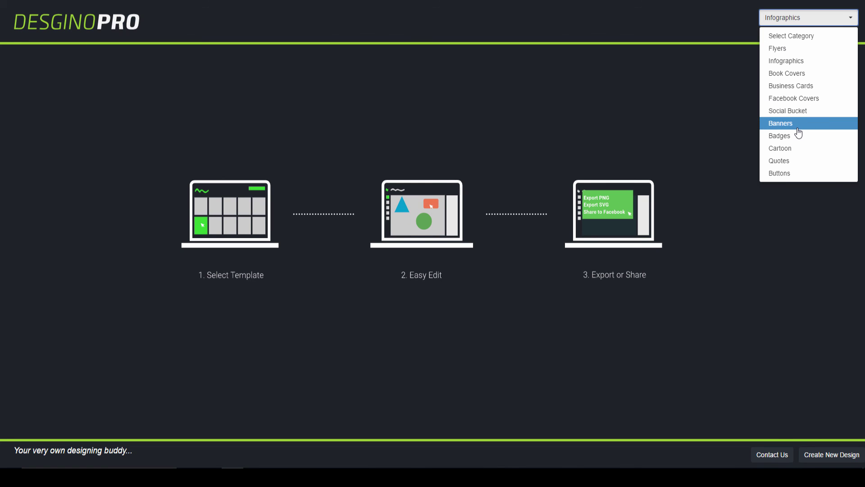
{"action": "left_click", "coordinate": [780, 148]}
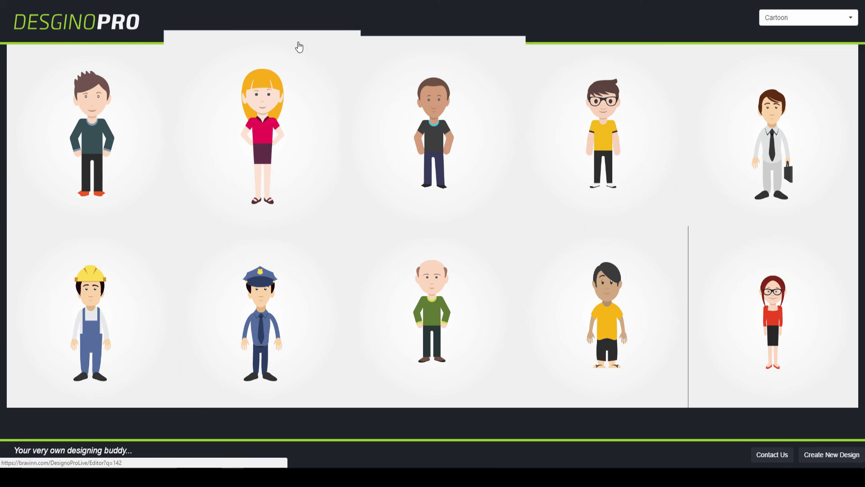
{"action": "left_click", "coordinate": [298, 47]}
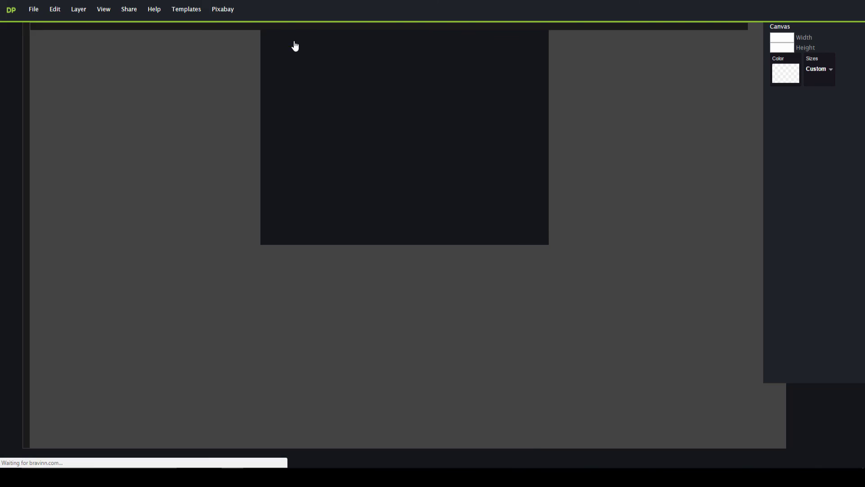
{"action": "left_click", "coordinate": [129, 9]}
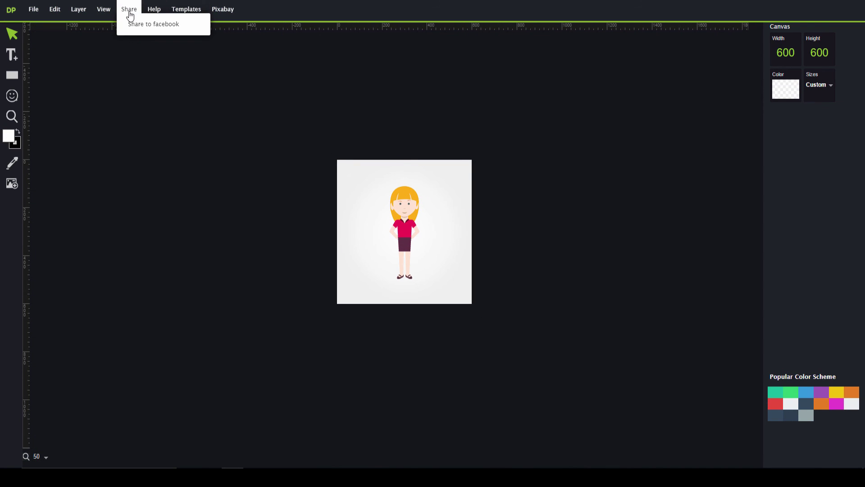
{"action": "left_click", "coordinate": [154, 9]}
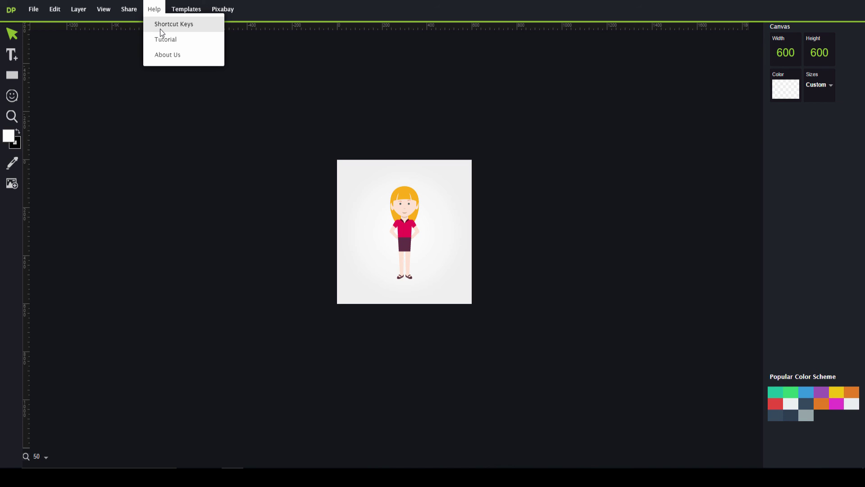
{"action": "mouse_move", "coordinate": [213, 8]}
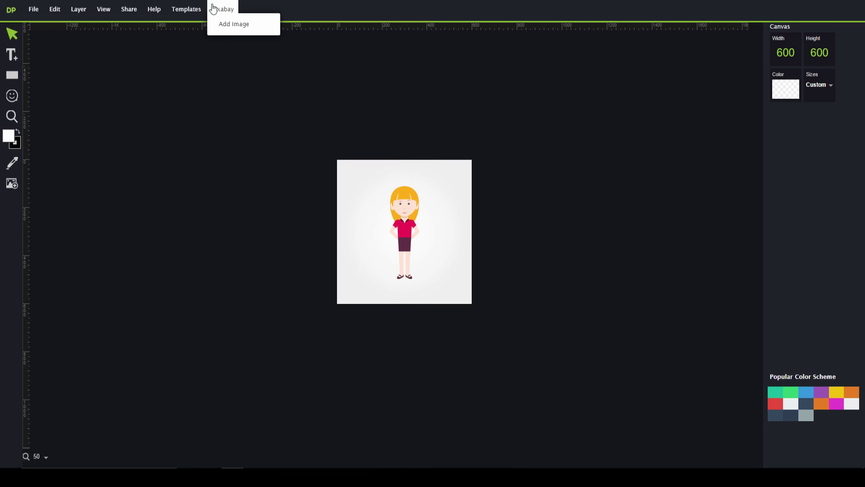
{"action": "mouse_move", "coordinate": [87, 15]}
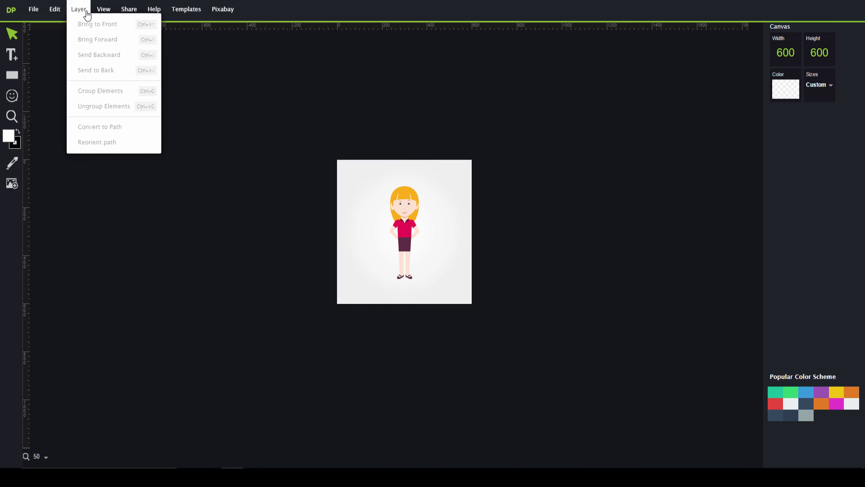
{"action": "mouse_move", "coordinate": [40, 14]}
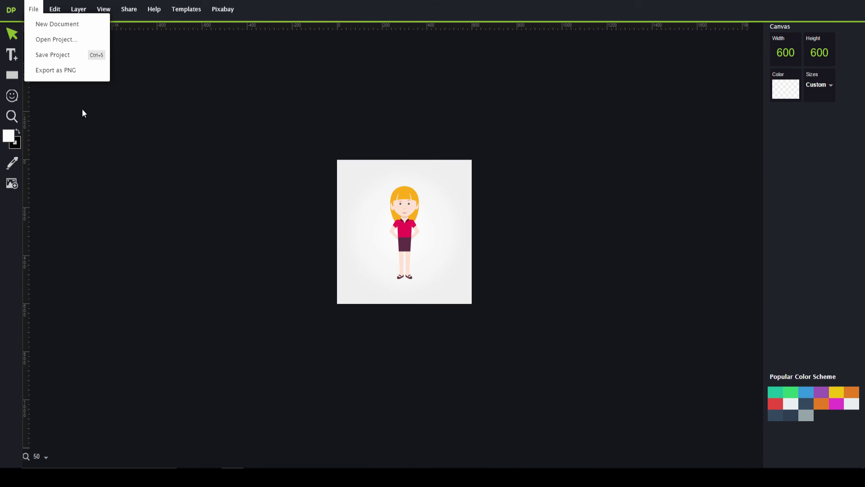